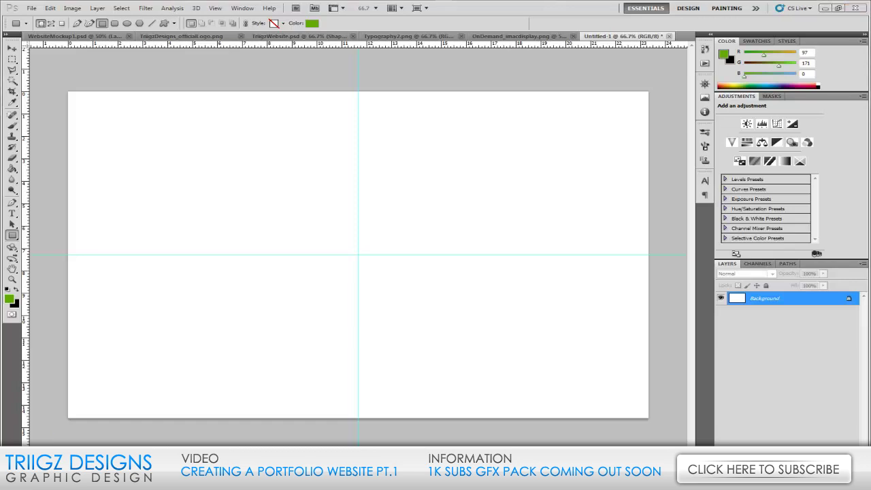
Fill the white background with light grey #bdbdbd using the Paint Bucket tool.
{"action": "left_click", "coordinate": [12, 169]}
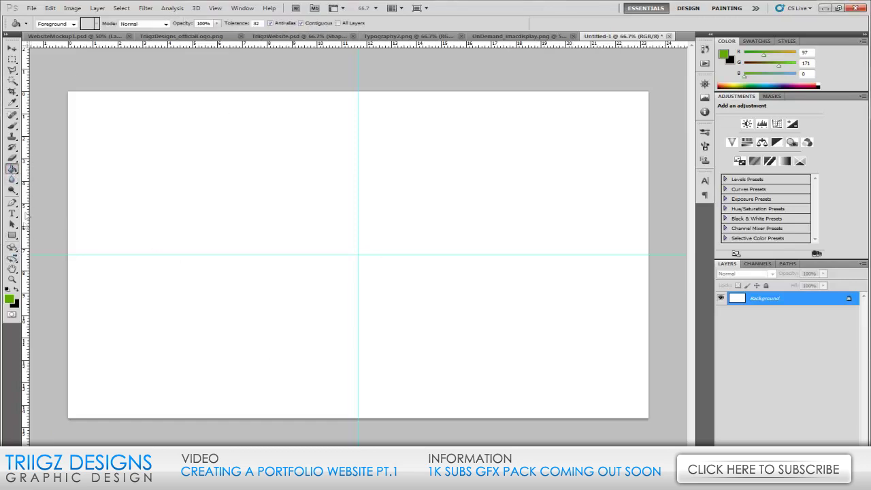
{"action": "left_click", "coordinate": [10, 299]}
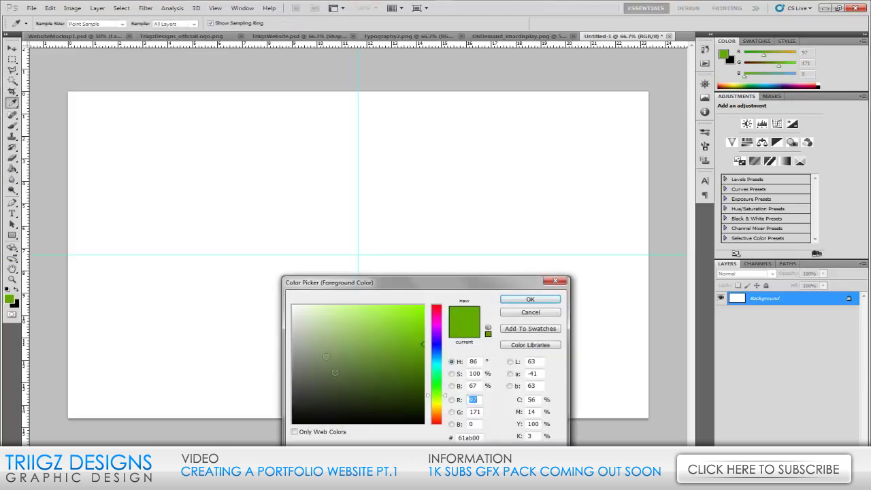
{"action": "left_click", "coordinate": [53, 301]}
{"action": "mouse_move", "coordinate": [228, 322]}
{"action": "left_mouse_down"}
{"action": "mouse_move", "coordinate": [265, 327]}
{"action": "mouse_move", "coordinate": [202, 346]}
{"action": "mouse_move", "coordinate": [286, 344]}
{"action": "mouse_move", "coordinate": [250, 334]}
{"action": "left_mouse_up"}
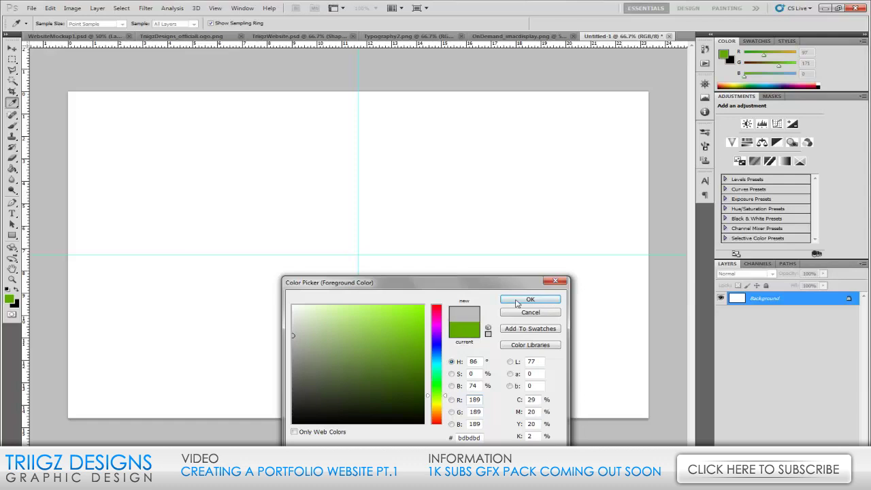
{"action": "left_click", "coordinate": [530, 299]}
{"action": "key", "text": "g"}
{"action": "left_click", "coordinate": [356, 365]}
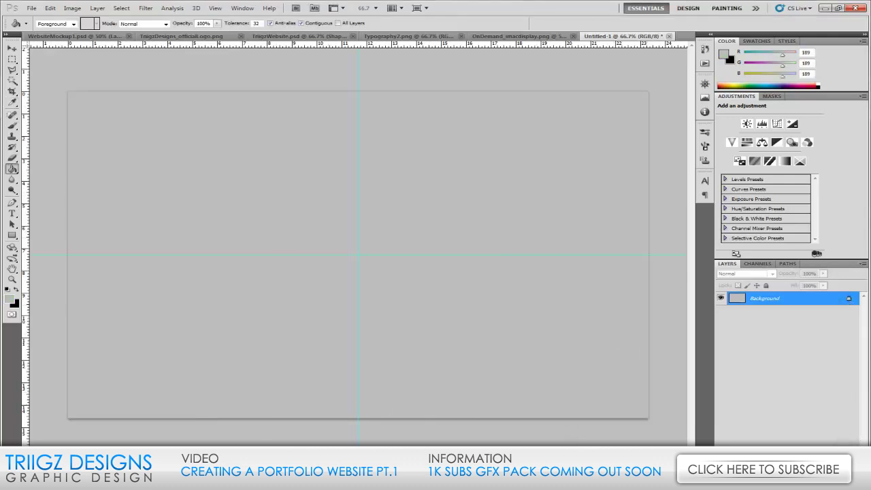
Unlock the background layer and add a new empty layer above it.
{"action": "left_click_drag", "start_coordinate": [849, 299], "coordinate": [844, 444]}
{"action": "left_click", "coordinate": [832, 444]}
Paint a soft white highlight at the centre of the canvas with a 1000 px soft brush.
{"action": "left_click", "coordinate": [12, 126]}
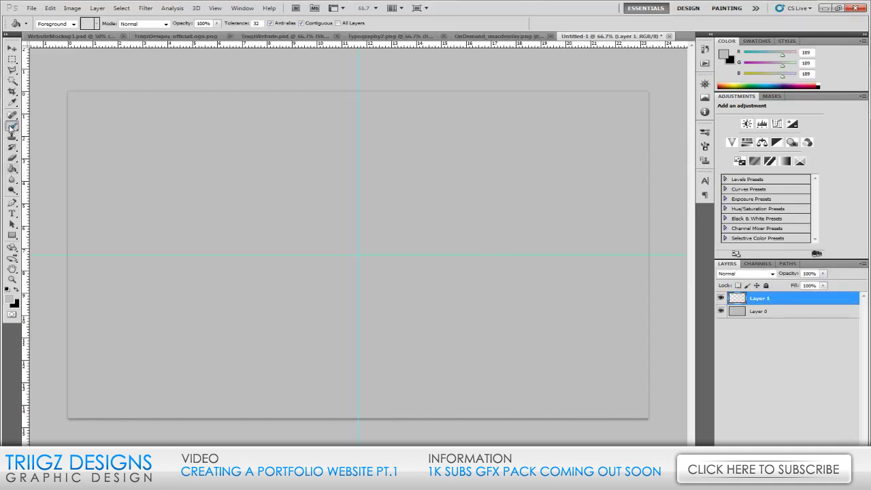
{"action": "left_click", "coordinate": [53, 23]}
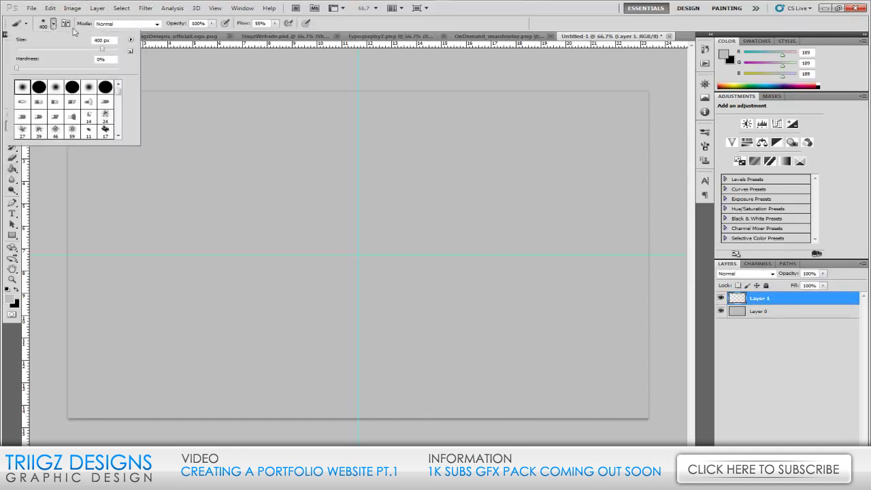
{"action": "left_click", "coordinate": [114, 40]}
{"action": "type", "text": "1000"}
{"action": "key", "text": "Return"}
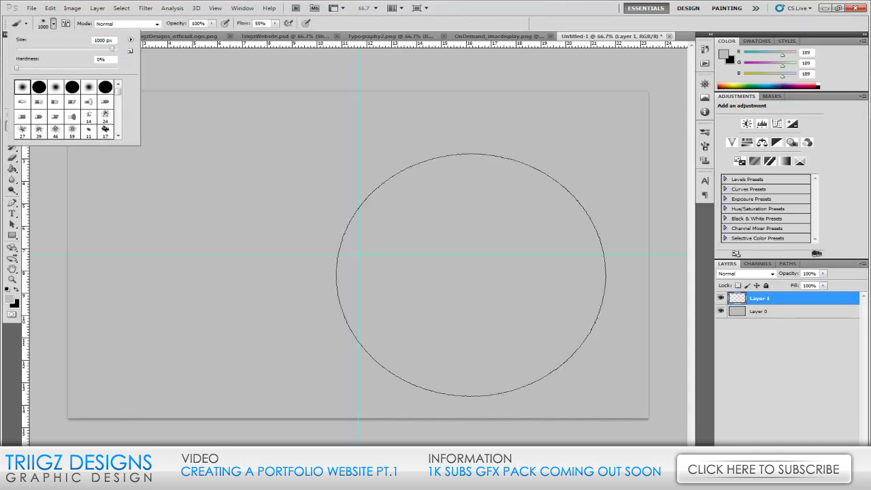
{"action": "left_click", "coordinate": [11, 298]}
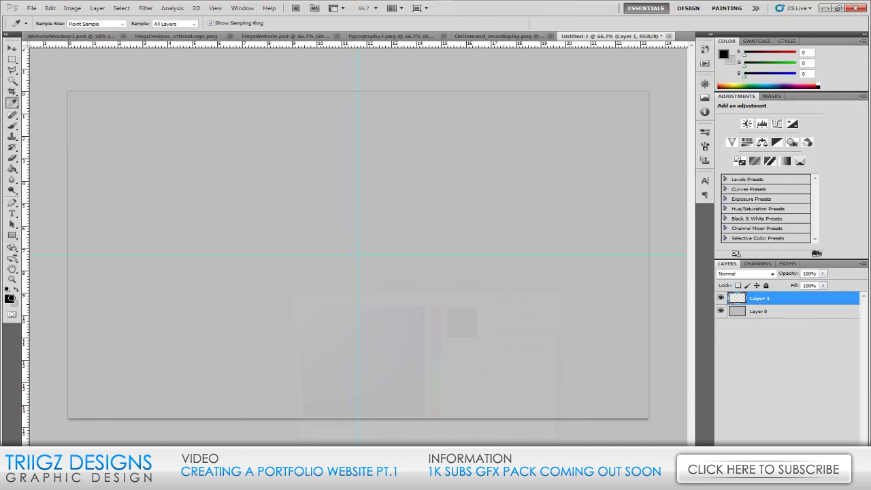
{"action": "left_click", "coordinate": [293, 306]}
{"action": "left_click", "coordinate": [528, 299]}
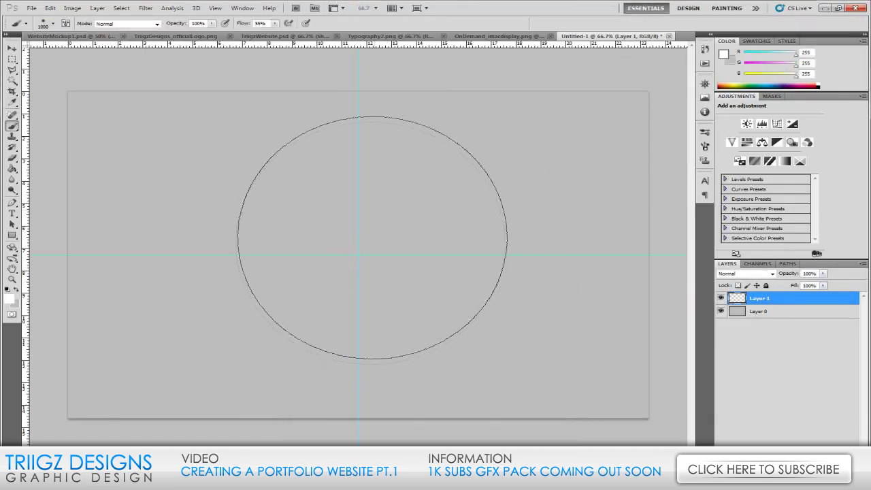
{"action": "left_click", "coordinate": [362, 238]}
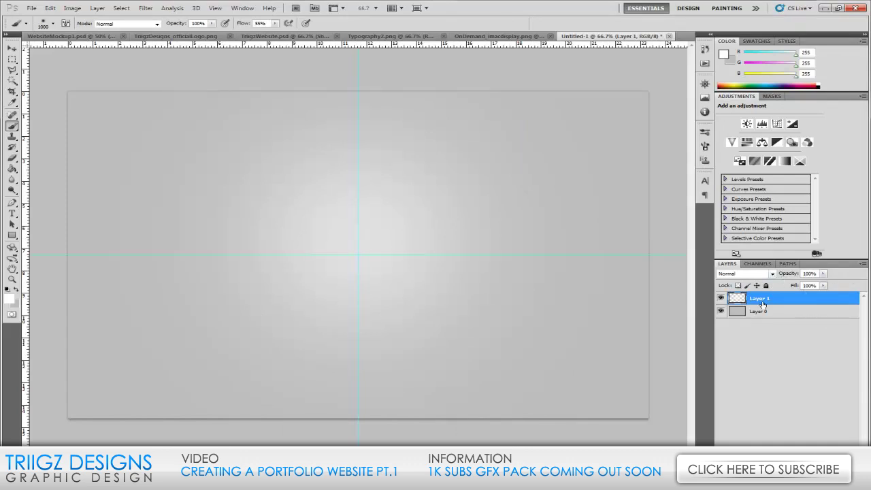
Nudge the white highlight layer slightly down with the Move tool, keeping it centred on the guides.
{"action": "left_click", "coordinate": [12, 49]}
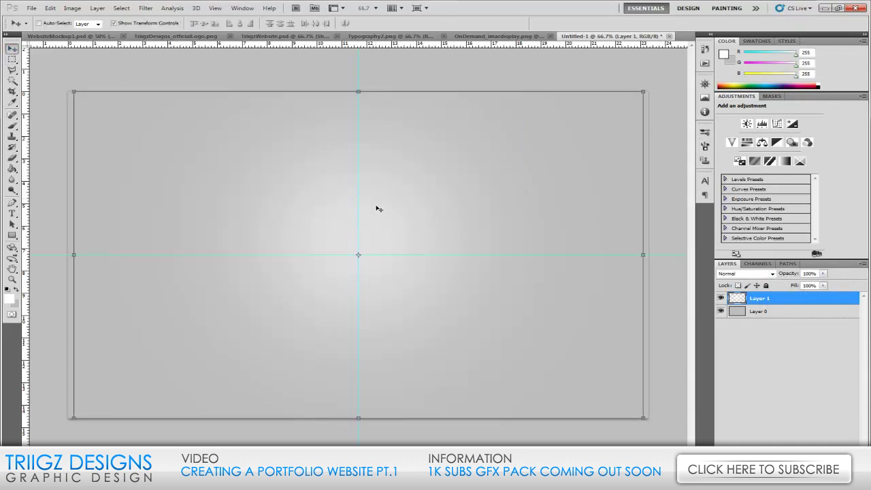
{"action": "left_click_drag", "start_coordinate": [418, 185], "coordinate": [418, 186]}
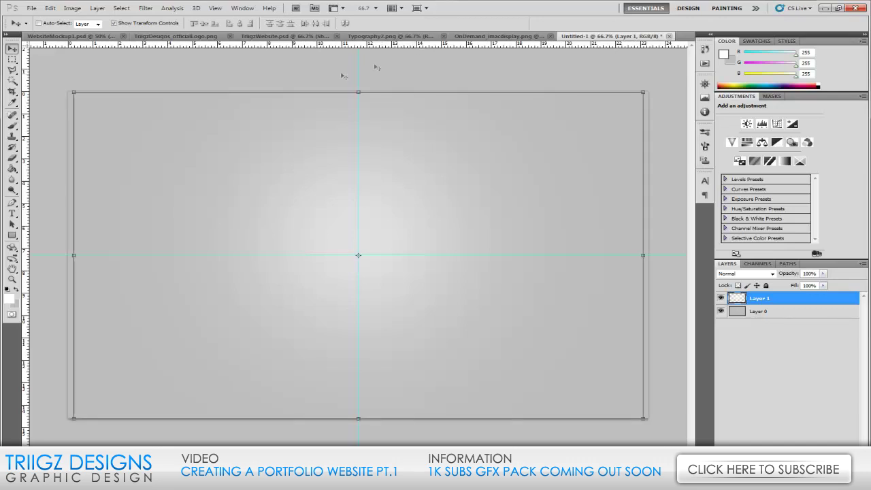
{"action": "left_click", "coordinate": [459, 206]}
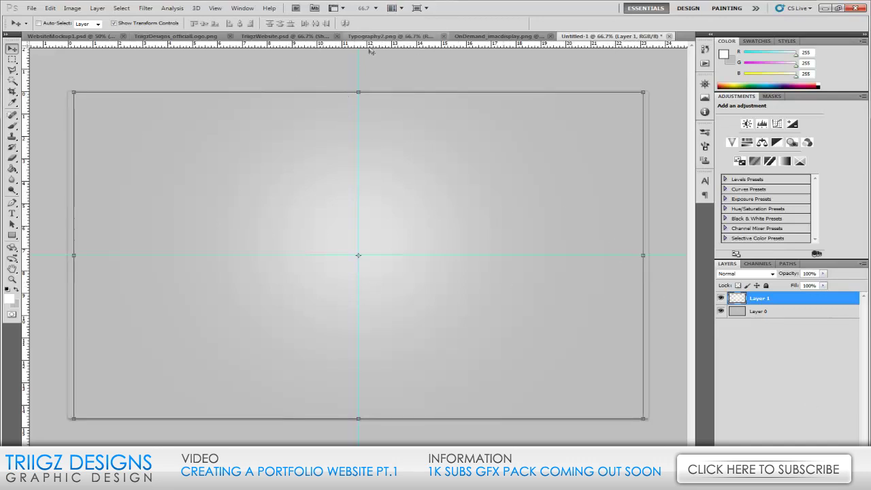
{"action": "left_click", "coordinate": [215, 9]}
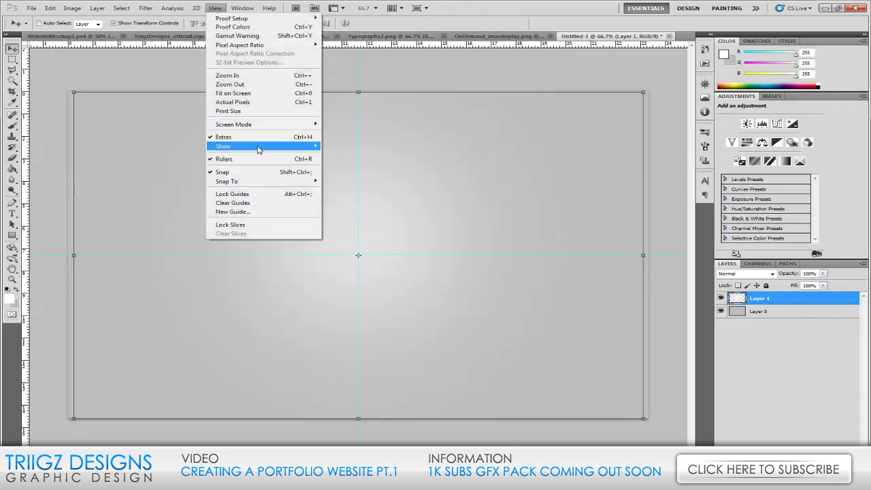
{"action": "left_click", "coordinate": [478, 17]}
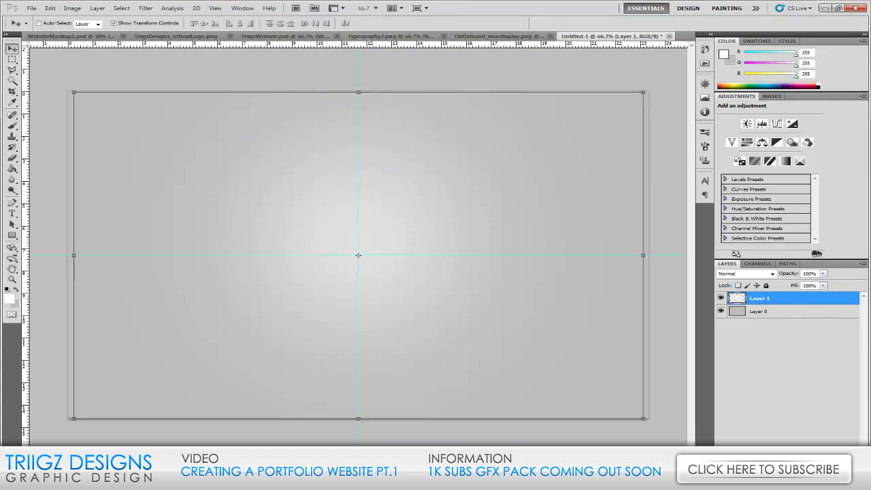
On a new layer, draw a full-height dark grey #383838 rectangle across the middle of the canvas.
{"action": "key", "text": "ctrl+shift+alt+n"}
{"action": "left_click", "coordinate": [12, 235]}
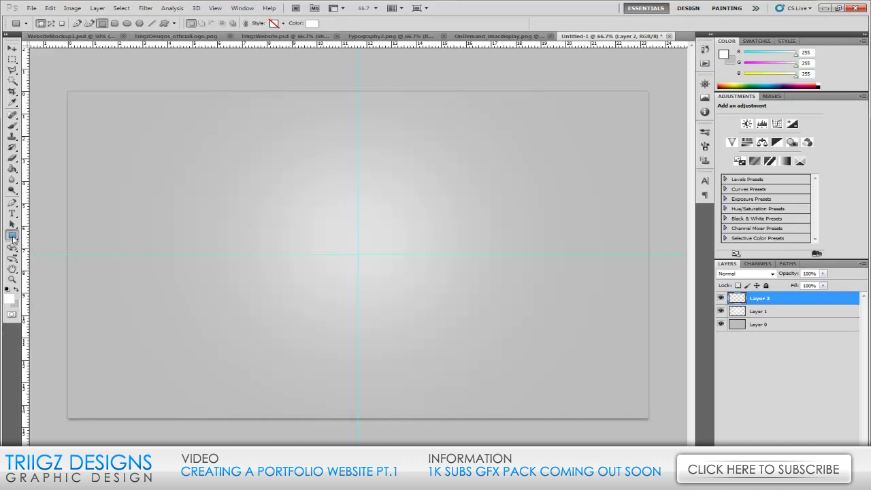
{"action": "left_click", "coordinate": [9, 297]}
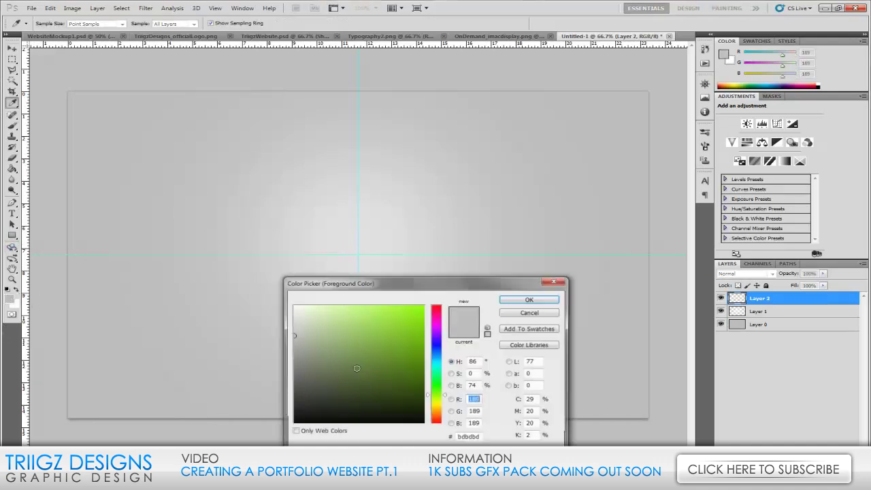
{"action": "left_click_drag", "start_coordinate": [320, 396], "coordinate": [197, 396]}
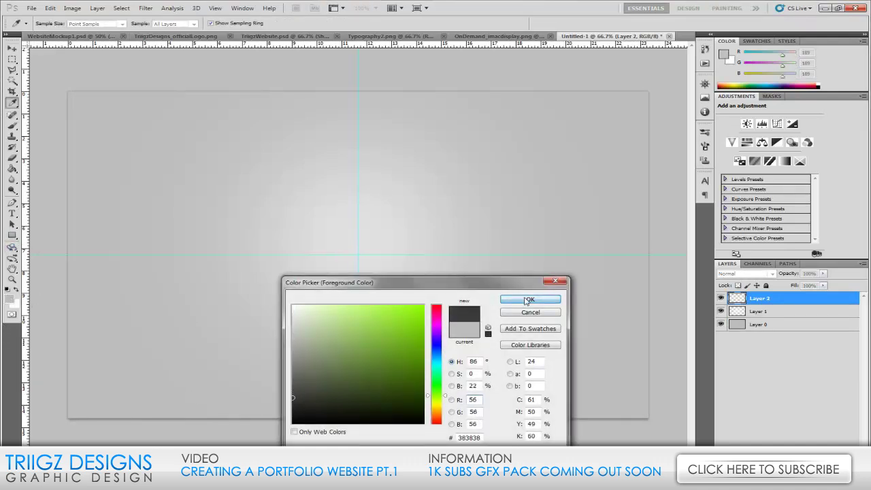
{"action": "left_click", "coordinate": [527, 300]}
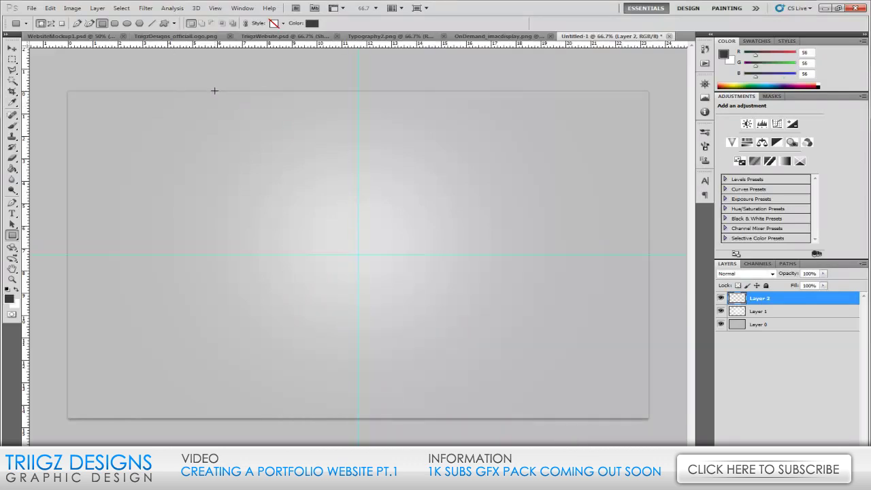
{"action": "left_click_drag", "start_coordinate": [213, 90], "coordinate": [547, 420]}
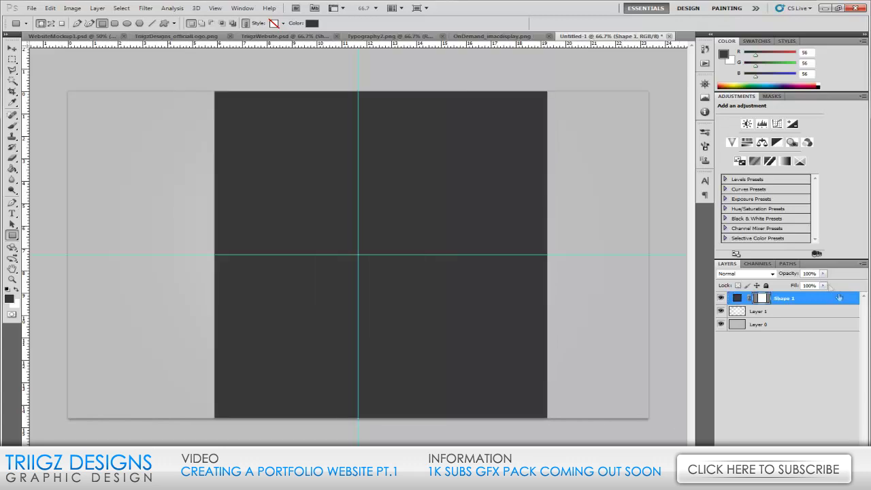
Rasterize the dark rectangle's layer and centre it horizontally on the vertical guide.
{"action": "right_click", "coordinate": [817, 300]}
{"action": "left_click", "coordinate": [788, 150]}
{"action": "left_click", "coordinate": [12, 47]}
{"action": "mouse_move", "coordinate": [440, 202]}
{"action": "left_mouse_down"}
{"action": "mouse_move", "coordinate": [434, 190]}
{"action": "mouse_move", "coordinate": [420, 192]}
{"action": "mouse_move", "coordinate": [432, 189]}
{"action": "left_mouse_up"}
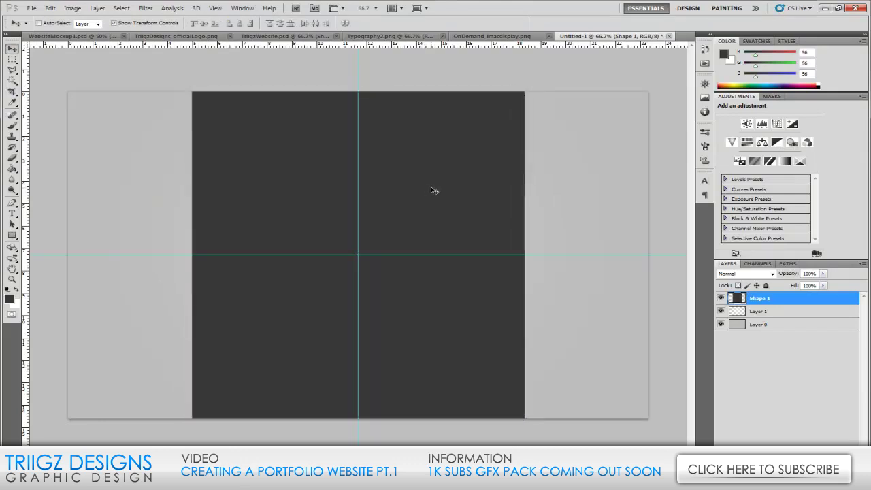
Give the dark rectangle a black Outer Glow with Normal blend mode, 40% opacity and 10 px size.
{"action": "double_click", "coordinate": [802, 299]}
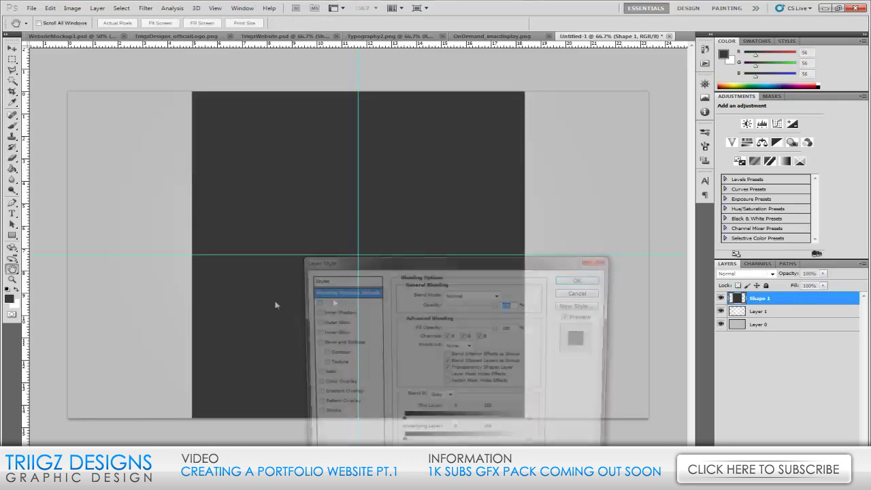
{"action": "left_click", "coordinate": [320, 323]}
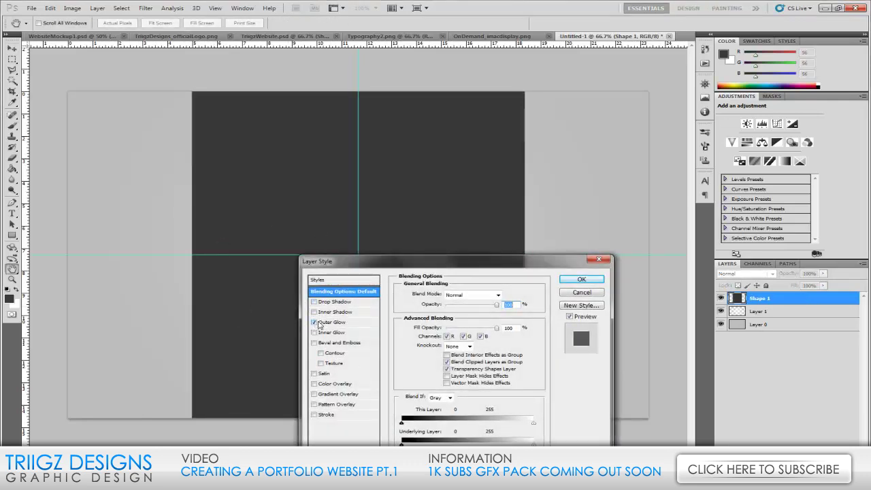
{"action": "left_click", "coordinate": [425, 327]}
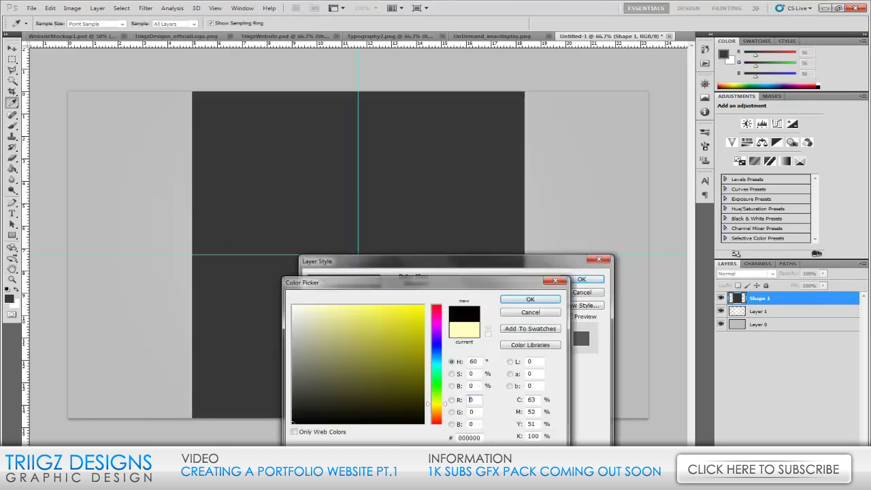
{"action": "key", "text": "Return"}
{"action": "left_click", "coordinate": [451, 295]}
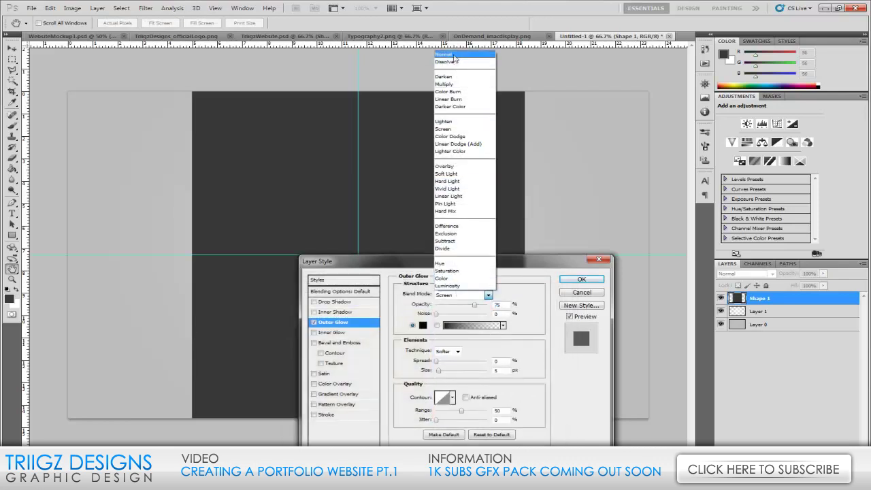
{"action": "left_click", "coordinate": [463, 54]}
{"action": "double_click", "coordinate": [496, 371]}
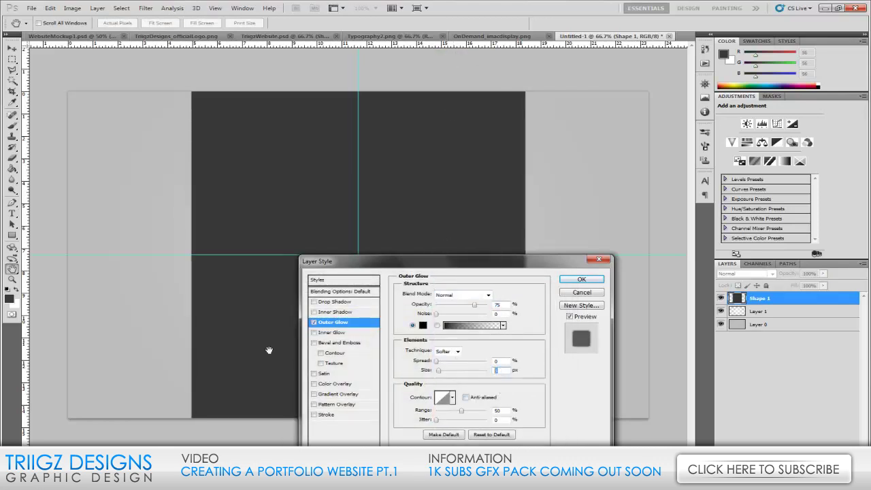
{"action": "type", "text": "10"}
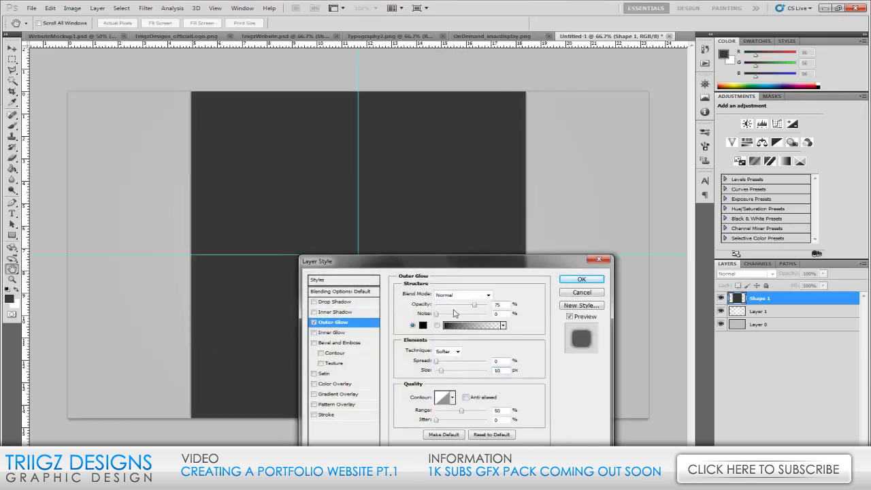
{"action": "double_click", "coordinate": [498, 304]}
{"action": "type", "text": "40"}
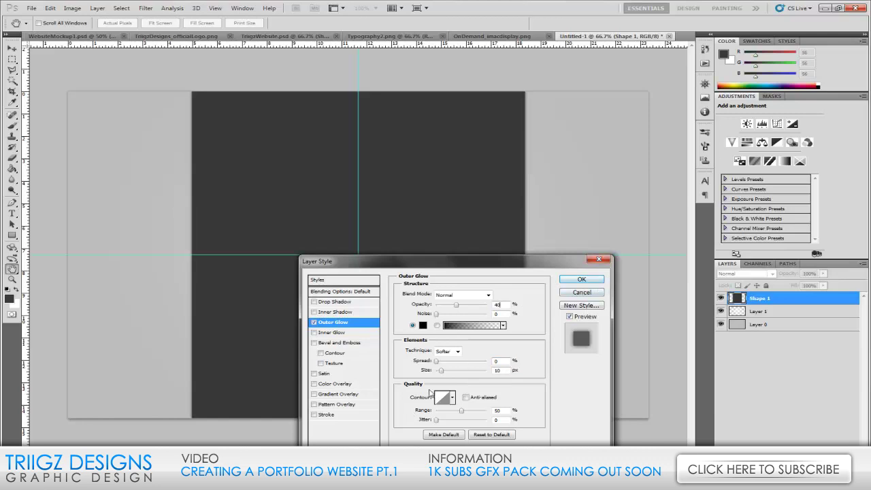
{"action": "left_click", "coordinate": [582, 280]}
On a new layer, draw a white rectangle across the dark panel's upper half, from below its top edge down to the horizontal guide.
{"action": "key", "text": "ctrl+shift+alt+n"}
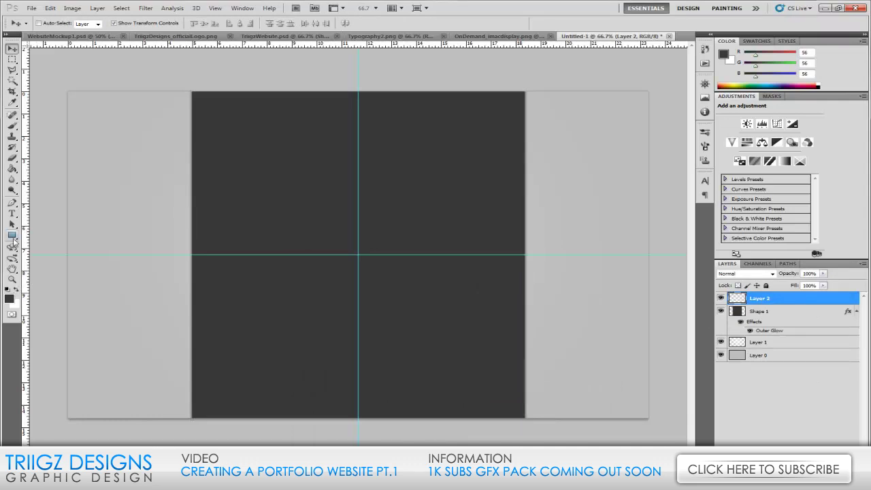
{"action": "left_click", "coordinate": [17, 290]}
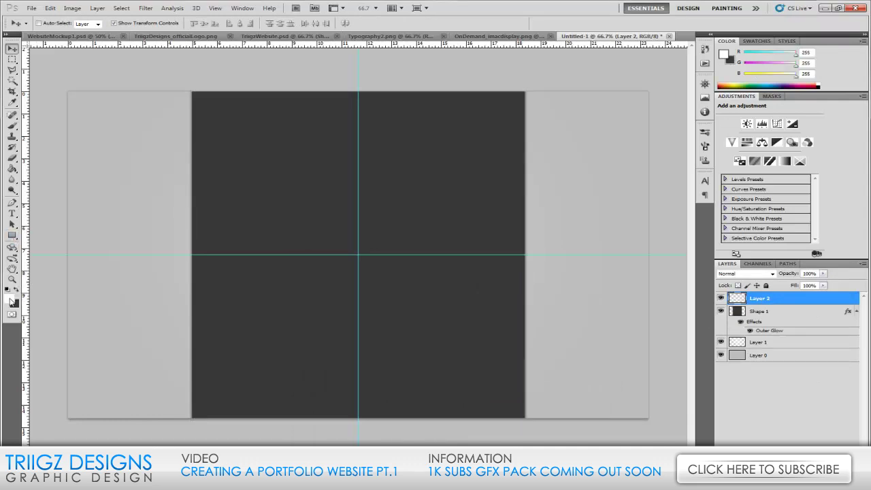
{"action": "left_click", "coordinate": [11, 301]}
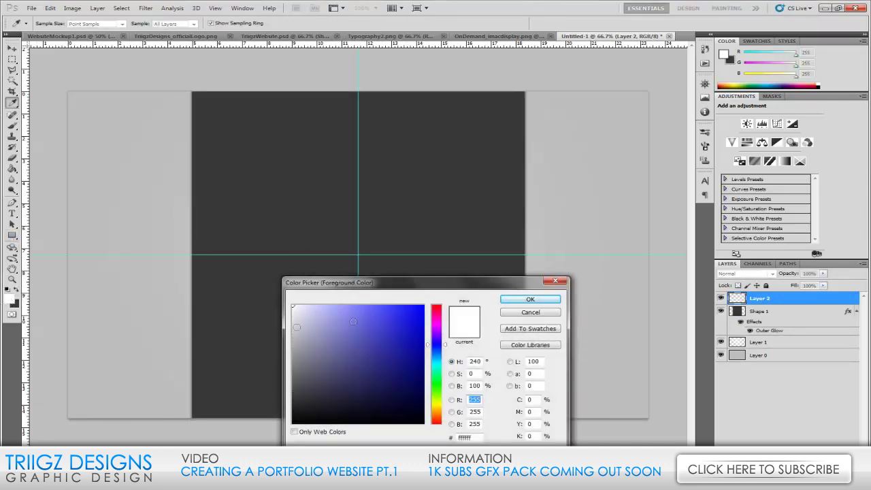
{"action": "left_click", "coordinate": [529, 300]}
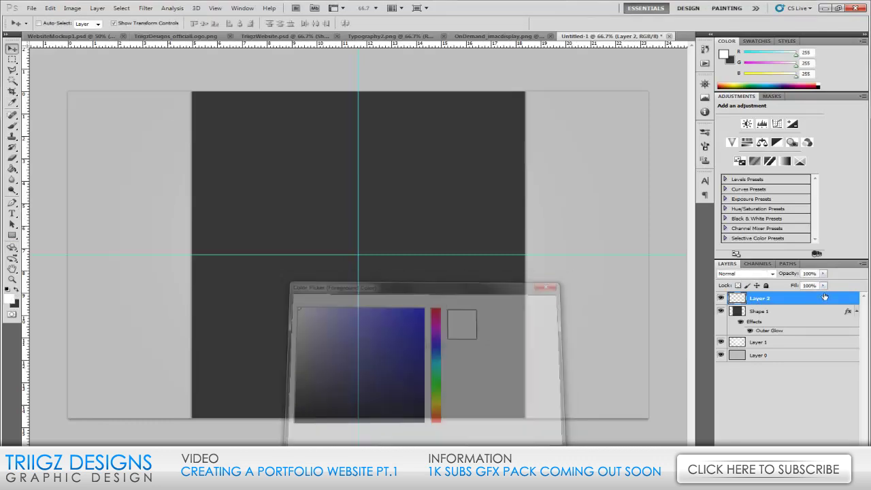
{"action": "left_click", "coordinate": [13, 237]}
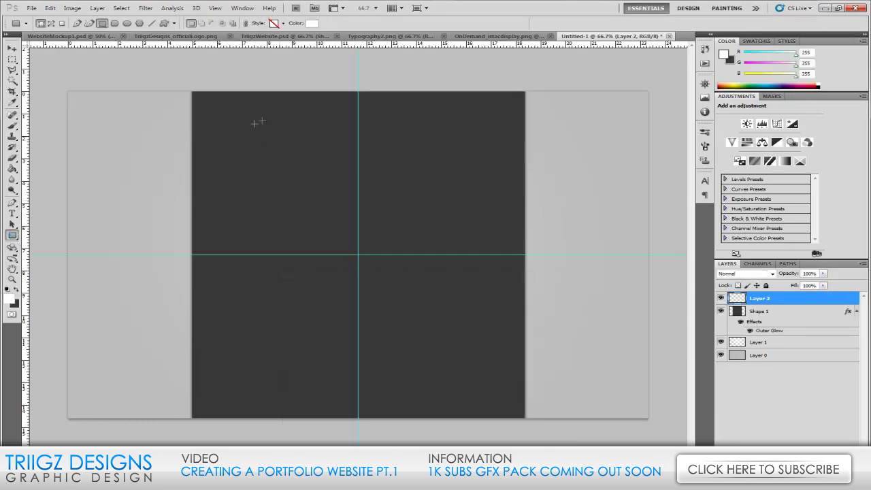
{"action": "left_click_drag", "start_coordinate": [184, 117], "coordinate": [524, 253]}
Rasterize the white rectangle's layer and clip it to the dark panel layer below with a clipping mask.
{"action": "right_click", "coordinate": [822, 296]}
{"action": "left_click", "coordinate": [795, 142]}
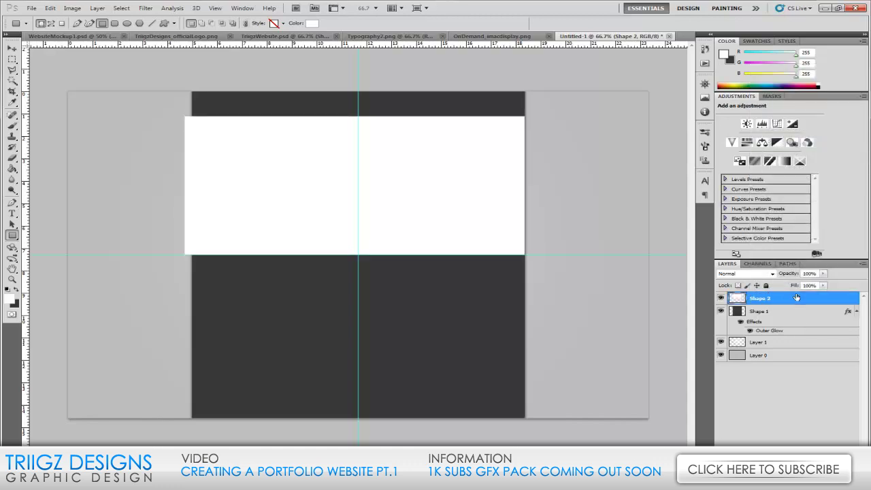
{"action": "right_click", "coordinate": [797, 298]}
{"action": "left_click", "coordinate": [807, 180]}
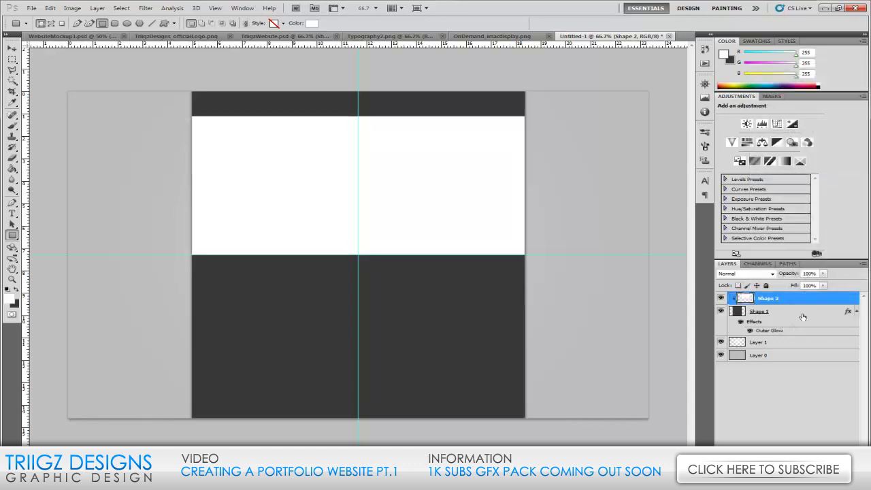
Set the white rectangle's layer to Overlay and add a linear Gradient Overlay with Multiply blend mode at 20% opacity.
{"action": "left_click", "coordinate": [747, 273]}
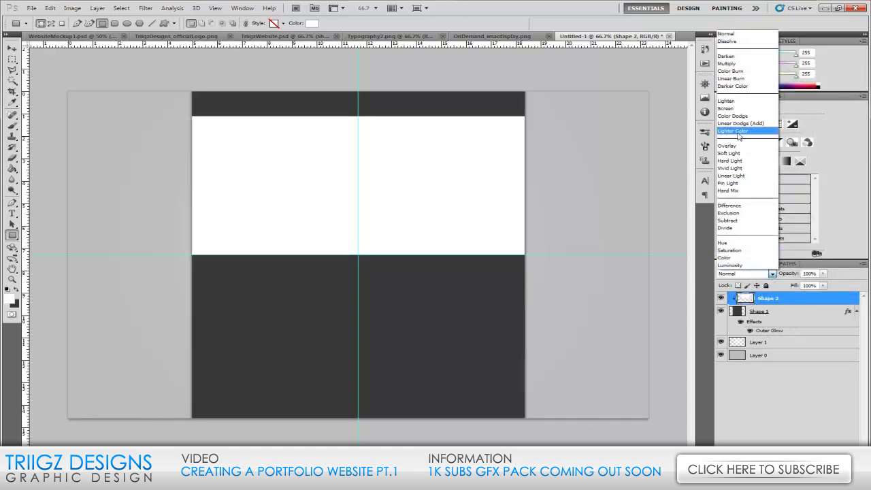
{"action": "left_click", "coordinate": [742, 146]}
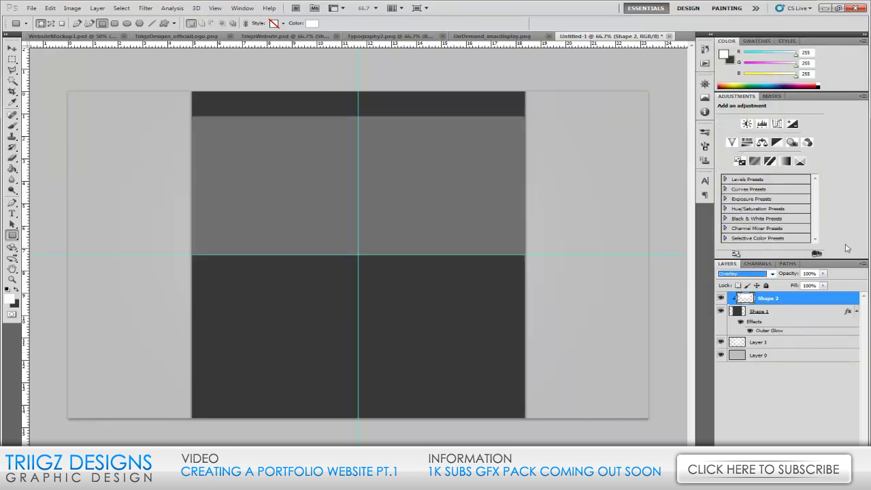
{"action": "double_click", "coordinate": [801, 301]}
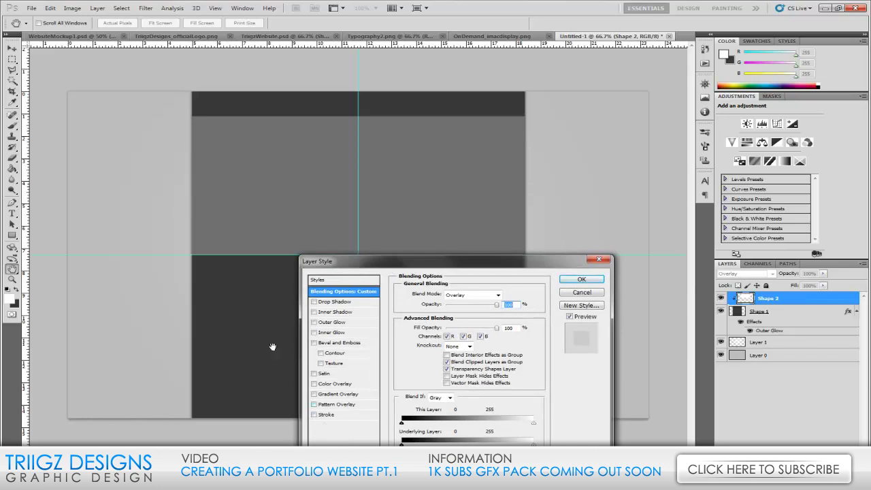
{"action": "left_click", "coordinate": [336, 395]}
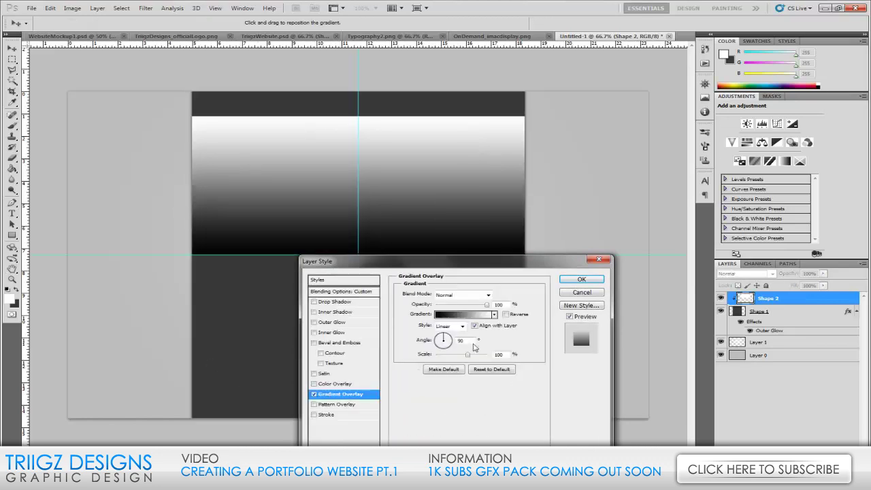
{"action": "left_click", "coordinate": [482, 297]}
{"action": "left_click", "coordinate": [463, 87]}
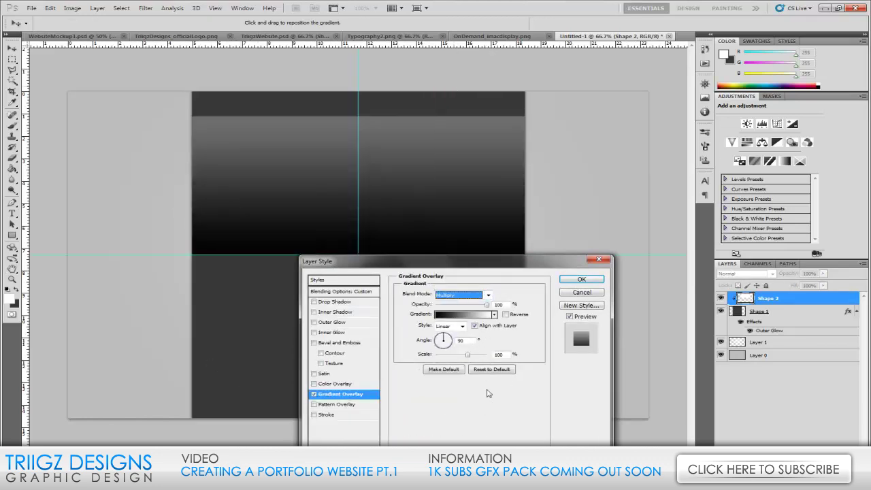
{"action": "key", "text": "Tab"}
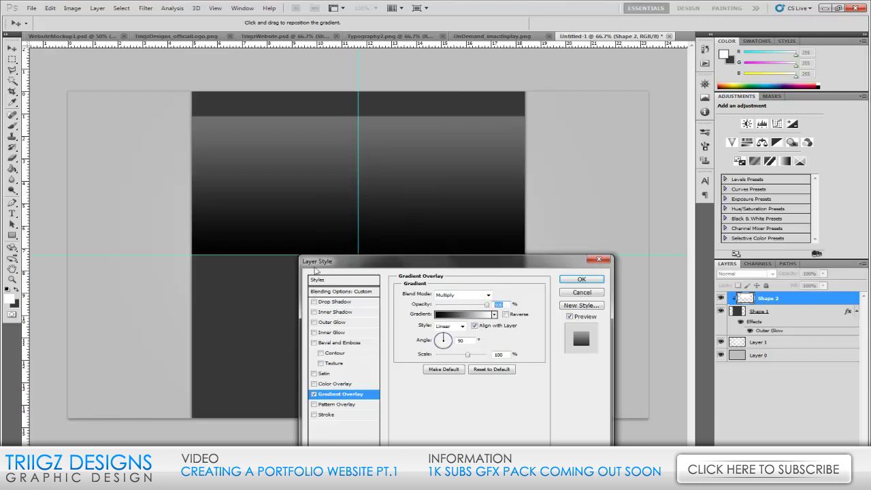
{"action": "type", "text": "20"}
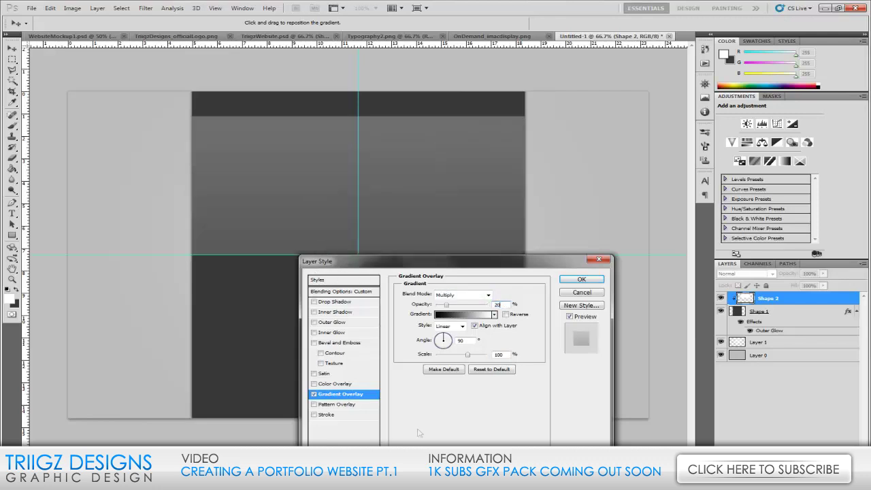
{"action": "left_click", "coordinate": [580, 284]}
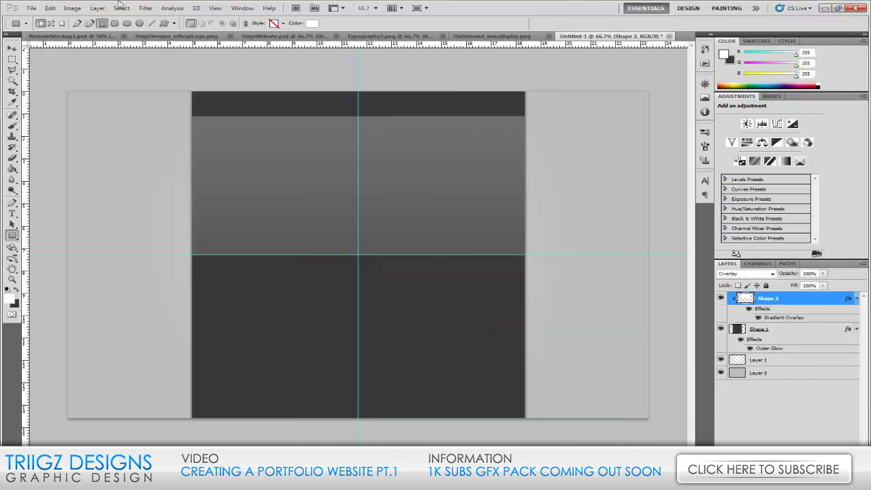
Apply the Add Noise filter to the banner rectangle with an amount of 3% and Uniform distribution.
{"action": "left_click", "coordinate": [173, 7]}
{"action": "mouse_move", "coordinate": [145, 8]}
{"action": "mouse_move", "coordinate": [154, 119]}
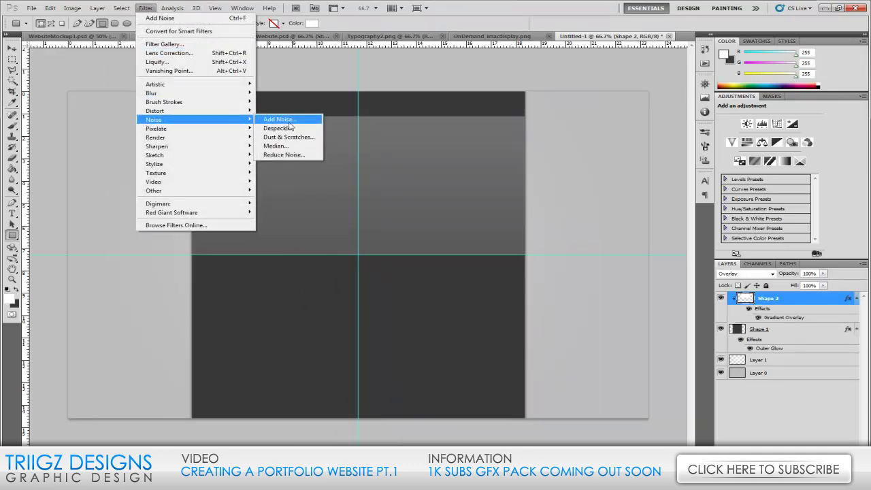
{"action": "left_click", "coordinate": [289, 120]}
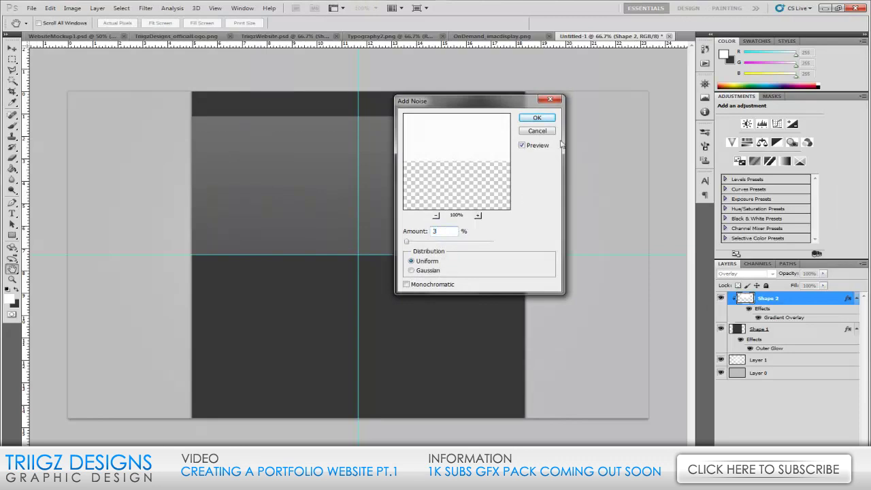
{"action": "type", "text": "3"}
{"action": "left_click", "coordinate": [537, 118]}
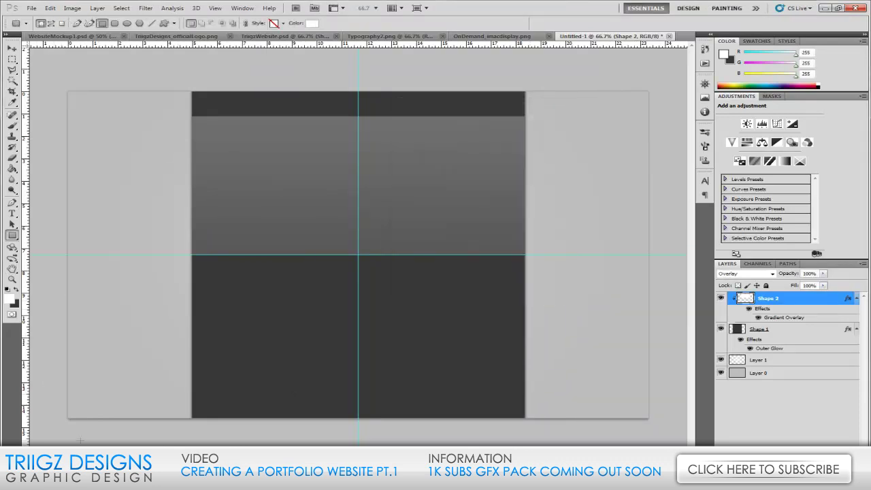
Nudge the banner rectangle sideways until it is centred on the vertical guide, and shift it slightly down.
{"action": "left_click", "coordinate": [12, 49]}
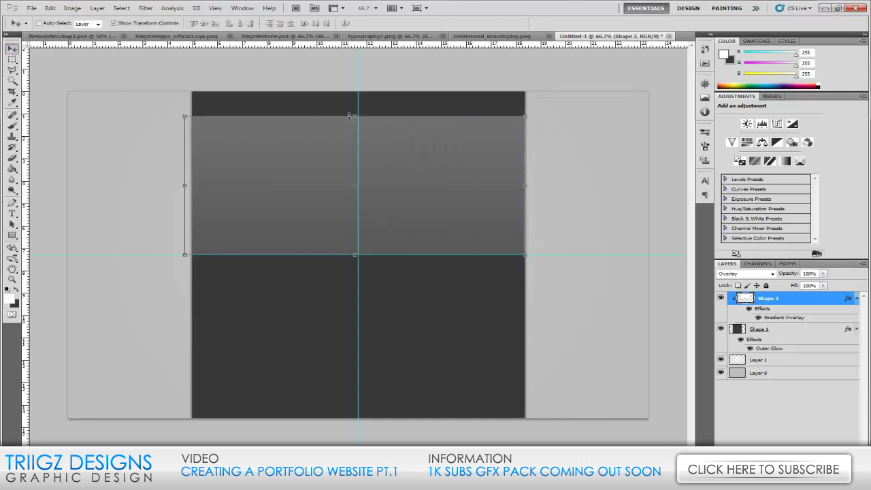
{"action": "key", "text": "Right"}
{"action": "key", "text": "Right"}
{"action": "key", "text": "Right"}
{"action": "key", "text": "Right"}
{"action": "key", "text": "Right"}
{"action": "key", "text": "Right"}
{"action": "key", "text": "Right"}
{"action": "key", "text": "Right"}
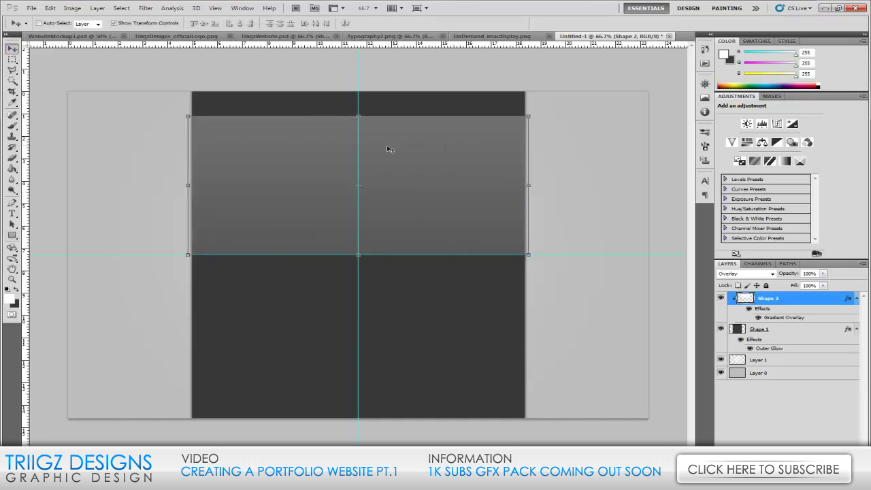
{"action": "key", "text": "Down"}
{"action": "key", "text": "Down"}
{"action": "key", "text": "Down"}
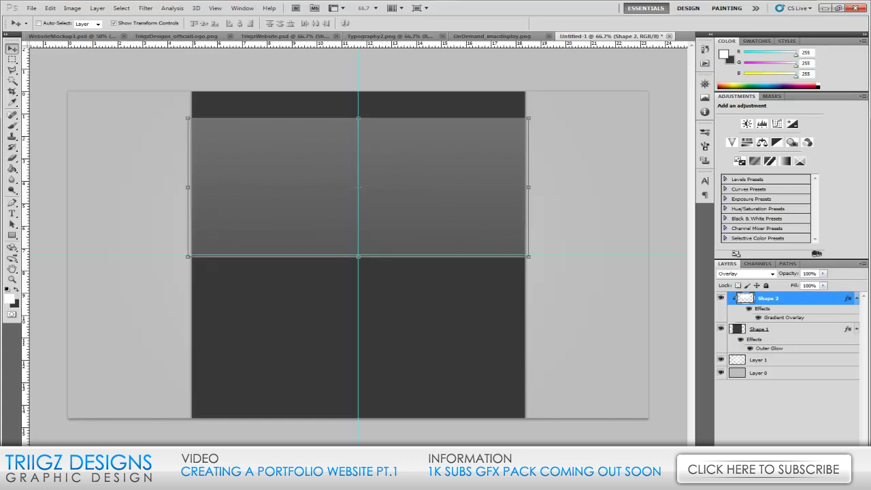
On a new layer, add the white text "TUTORIAL" in the Bebas font on the dark strip above the banner.
{"action": "key", "text": "ctrl+plus"}
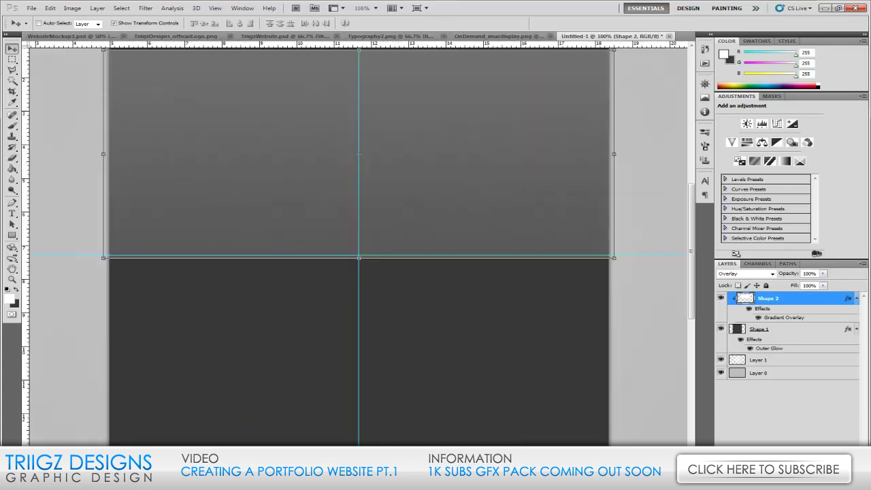
{"action": "scroll", "coordinate": [406, 152], "scroll_direction": "up", "scroll_amount": 2}
{"action": "scroll", "coordinate": [428, 178], "scroll_direction": "up", "scroll_amount": 2}
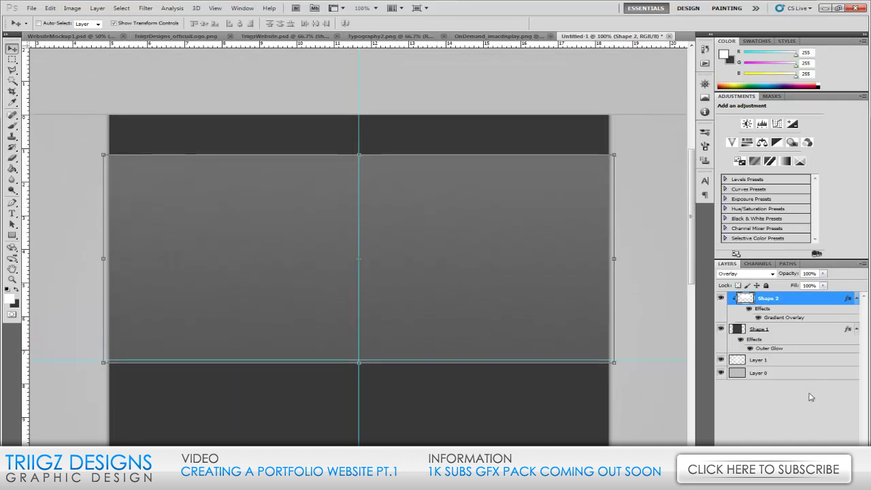
{"action": "left_click", "coordinate": [856, 298]}
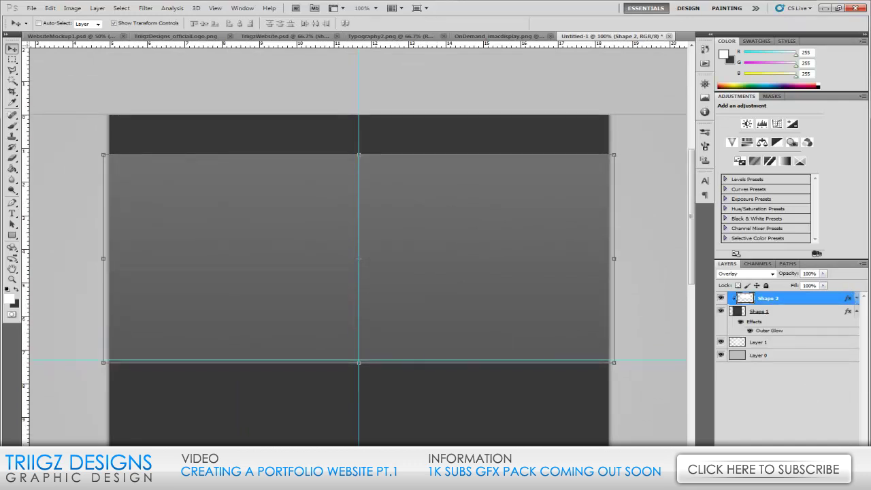
{"action": "key", "text": "ctrl+shift+alt+n"}
{"action": "left_click", "coordinate": [12, 213]}
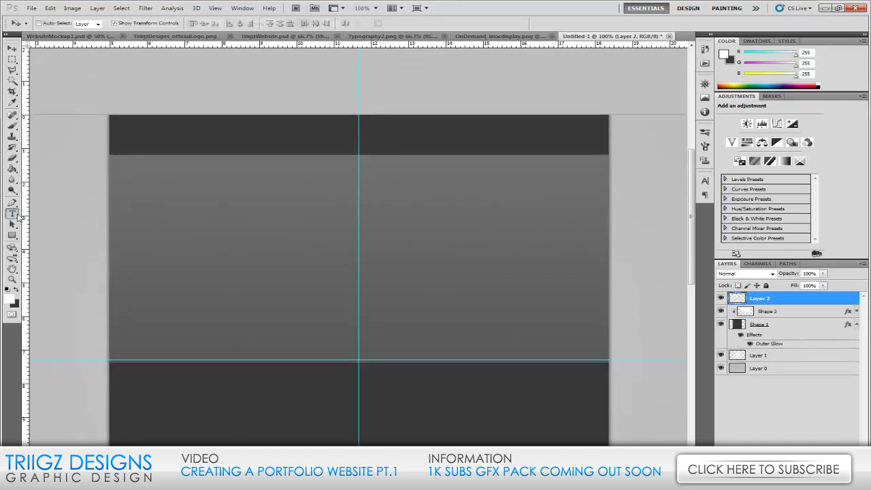
{"action": "left_click", "coordinate": [122, 23]}
{"action": "scroll", "coordinate": [211, 46], "scroll_direction": "up", "scroll_amount": 5}
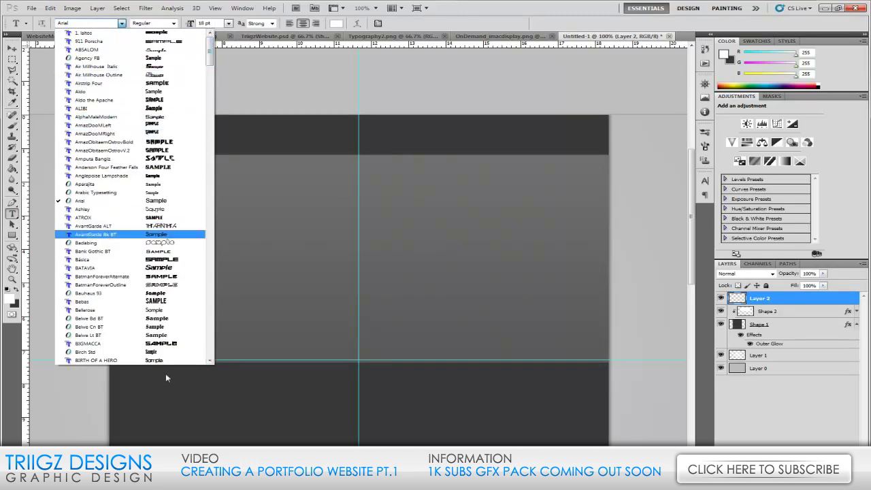
{"action": "key", "text": "Escape"}
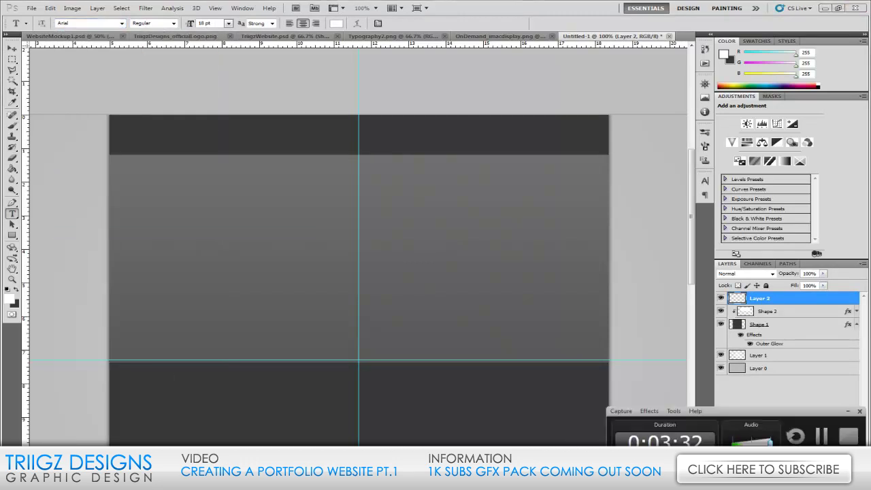
{"action": "left_click", "coordinate": [123, 23]}
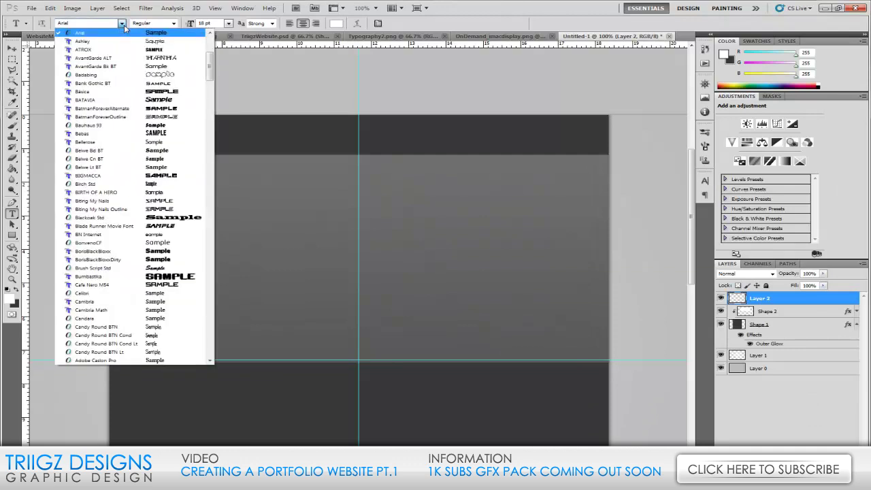
{"action": "left_click", "coordinate": [181, 134]}
{"action": "left_click", "coordinate": [175, 128]}
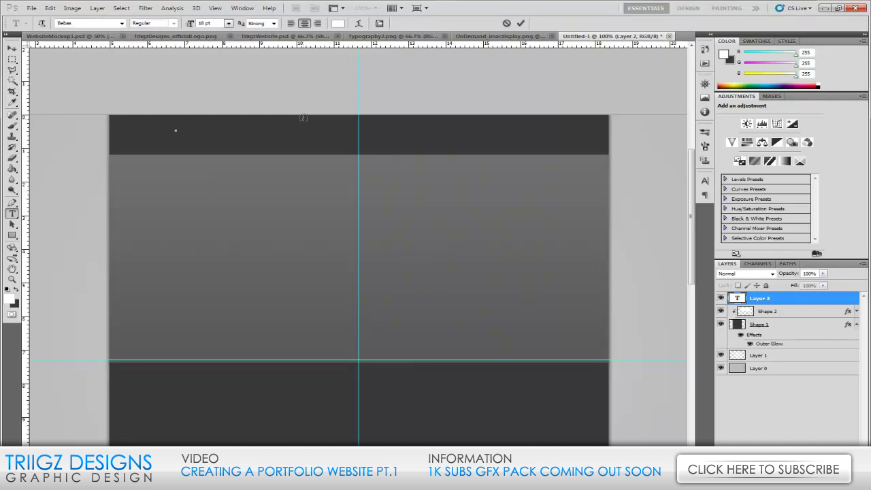
{"action": "type", "text": "TUTORIAL"}
Set the TUTORIAL text to 20 pt and move it closer to the dark panel's left edge.
{"action": "key", "text": "ctrl+a"}
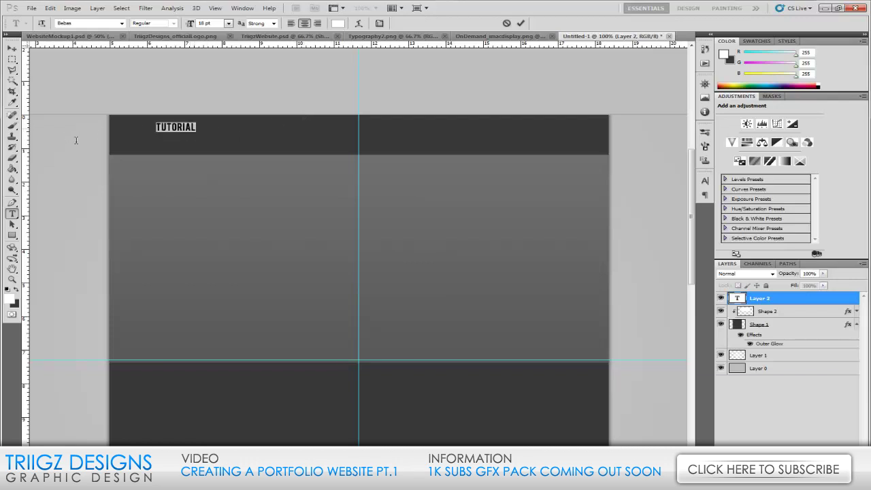
{"action": "left_click", "coordinate": [219, 25]}
{"action": "type", "text": "20"}
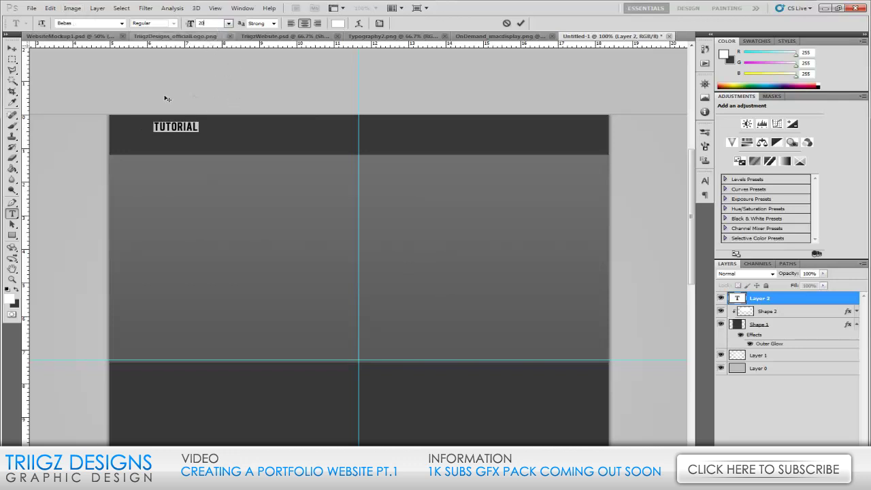
{"action": "left_click", "coordinate": [11, 49]}
{"action": "mouse_move", "coordinate": [222, 136]}
{"action": "left_mouse_down"}
{"action": "mouse_move", "coordinate": [196, 145]}
{"action": "mouse_move", "coordinate": [214, 139]}
{"action": "left_mouse_up"}
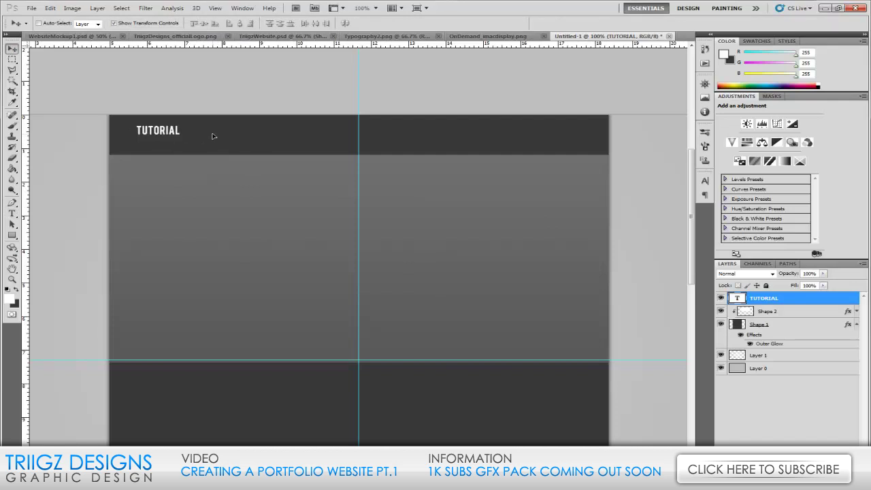
Add a separate text "GRAPHIC DESIGN" at 10 pt in Bebas beside the TUTORIAL title.
{"action": "left_click", "coordinate": [202, 133]}
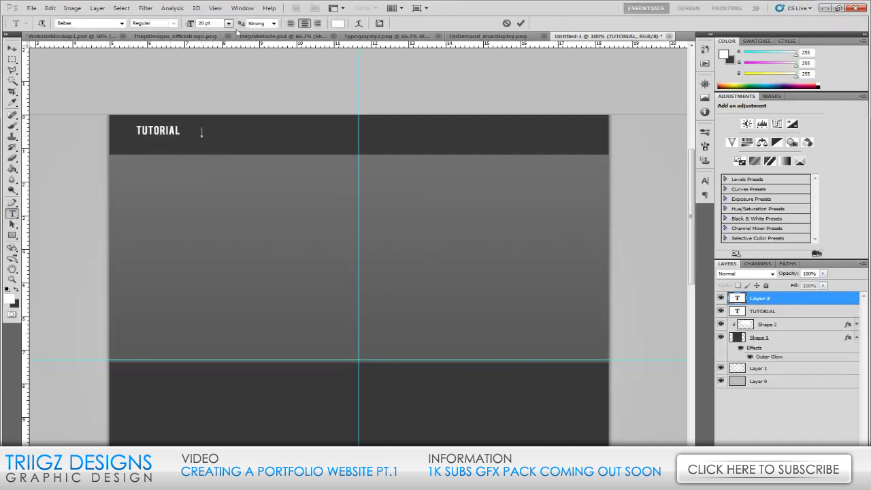
{"action": "left_click", "coordinate": [229, 23]}
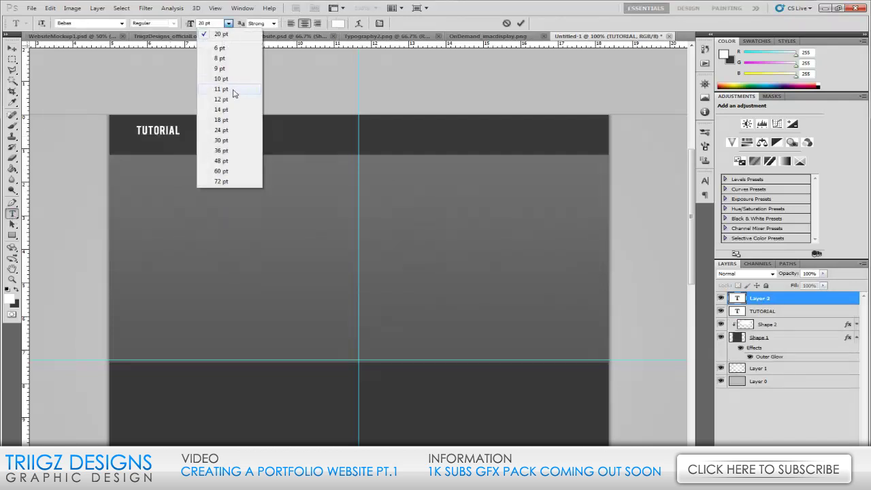
{"action": "left_click", "coordinate": [235, 79]}
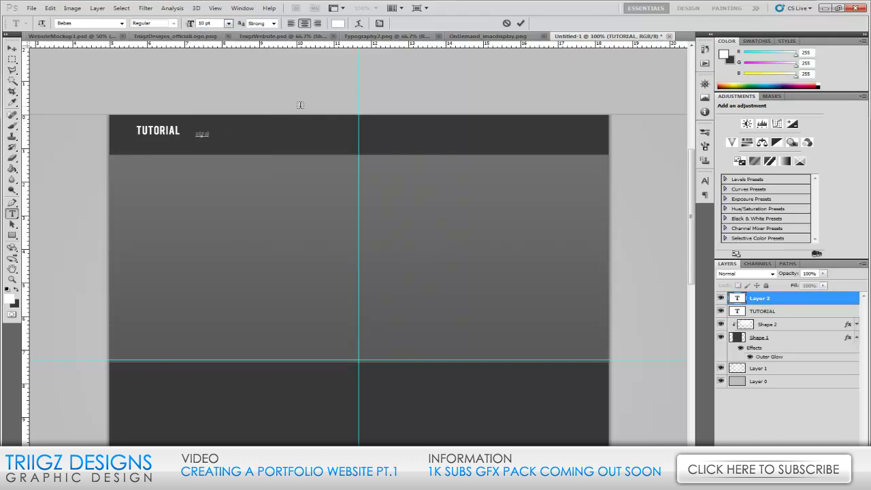
{"action": "type", "text": "GRAPHI"}
{"action": "key", "text": "BackSpace"}
{"action": "key", "text": "BackSpace"}
{"action": "key", "text": "BackSpace"}
{"action": "key", "text": "BackSpace"}
{"action": "key", "text": "BackSpace"}
{"action": "key", "text": "BackSpace"}
{"action": "type", "text": "GRAPHIC DESIGN"}
{"action": "key", "text": "ctrl+Return"}
Move the GRAPHIC DESIGN text directly beneath the TUTORIAL title and nudge it slightly down.
{"action": "key", "text": "v"}
{"action": "left_click_drag", "start_coordinate": [267, 143], "coordinate": [239, 146]}
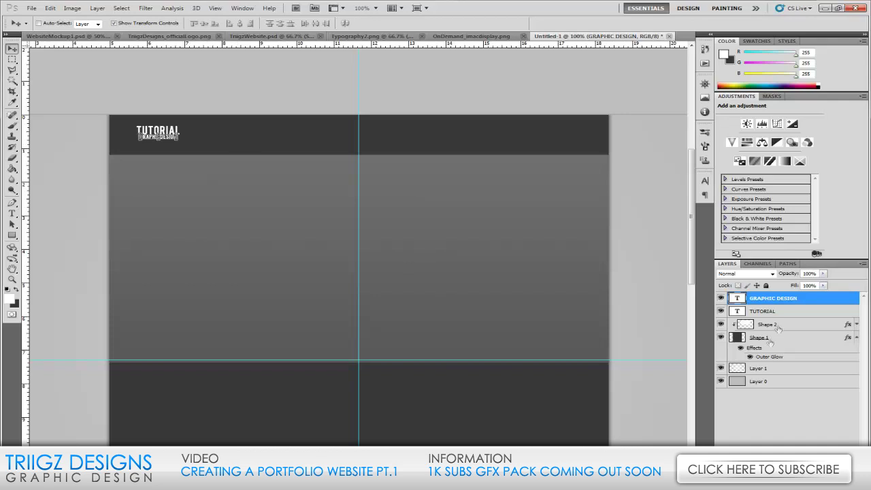
{"action": "key", "text": "Down"}
{"action": "key", "text": "Down"}
{"action": "key", "text": "Down"}
Try tracking values of 100 and 120 on the GRAPHIC DESIGN text.
{"action": "left_click", "coordinate": [705, 180]}
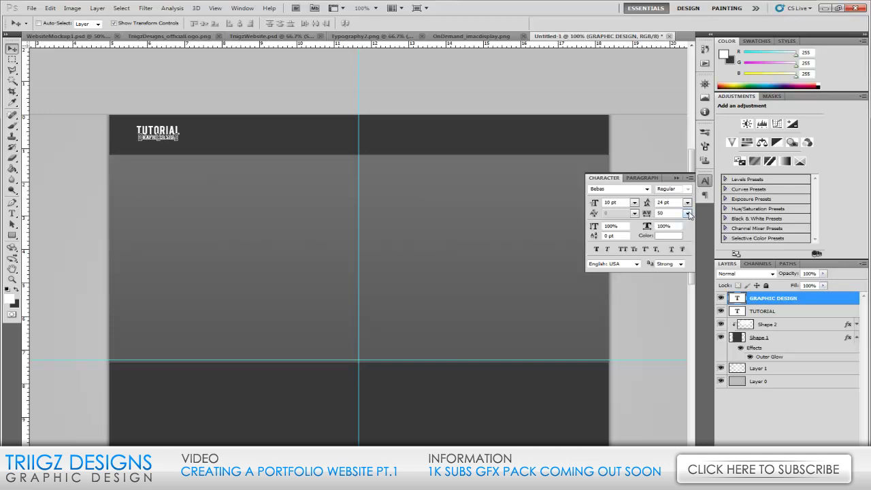
{"action": "left_click", "coordinate": [687, 214]}
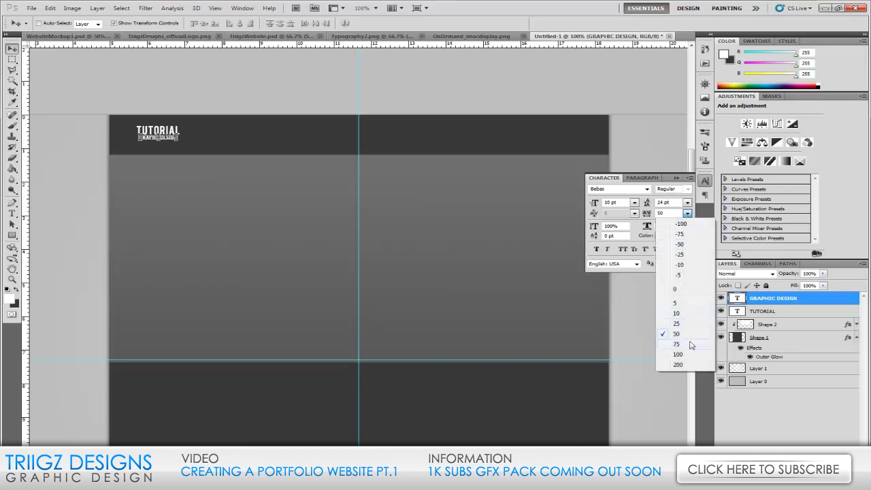
{"action": "left_click", "coordinate": [691, 357]}
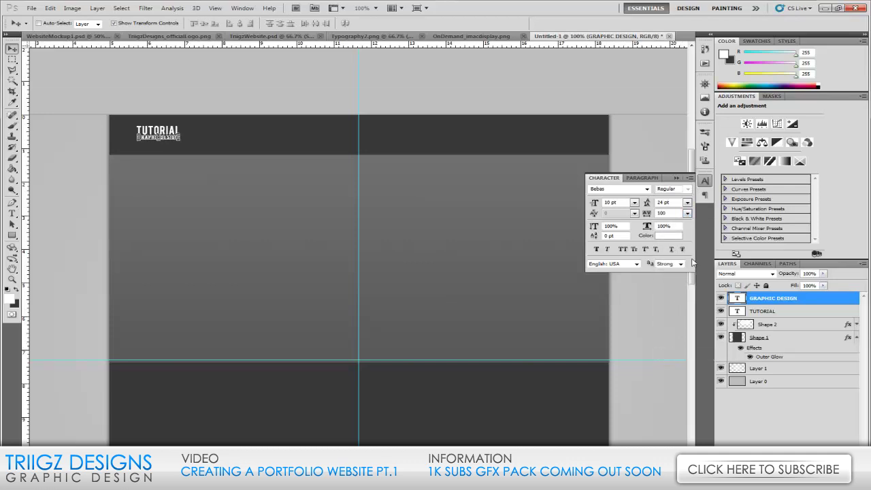
{"action": "left_click", "coordinate": [678, 214]}
{"action": "type", "text": "120"}
{"action": "key", "text": "Return"}
{"action": "left_click", "coordinate": [677, 177]}
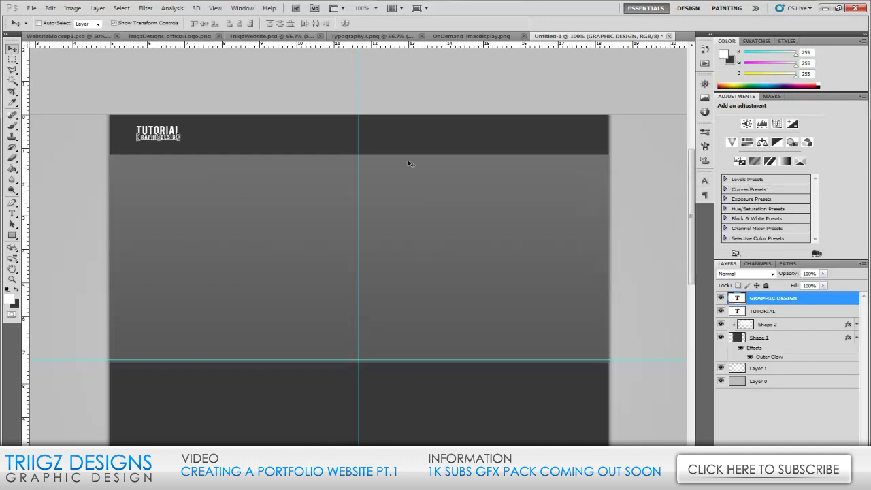
Set the tracking of the GRAPHIC DESIGN text to 150.
{"action": "left_click", "coordinate": [706, 181]}
{"action": "type", "text": "150"}
{"action": "key", "text": "Return"}
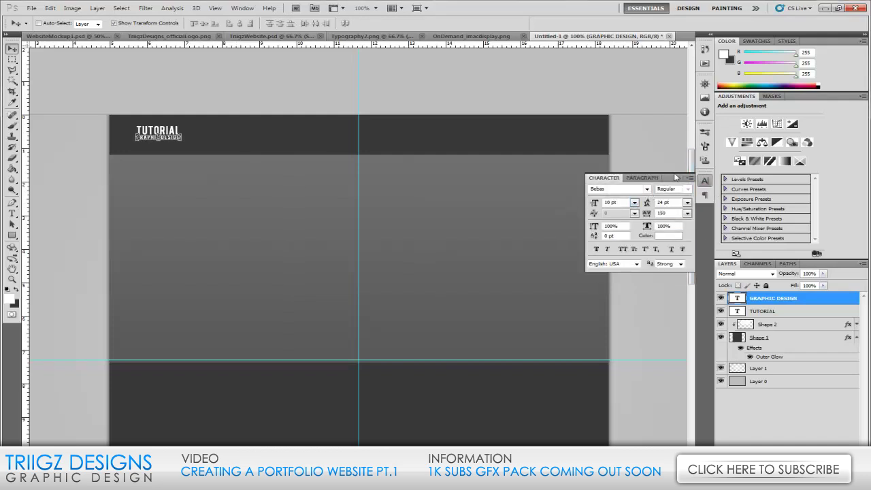
{"action": "left_click", "coordinate": [677, 178]}
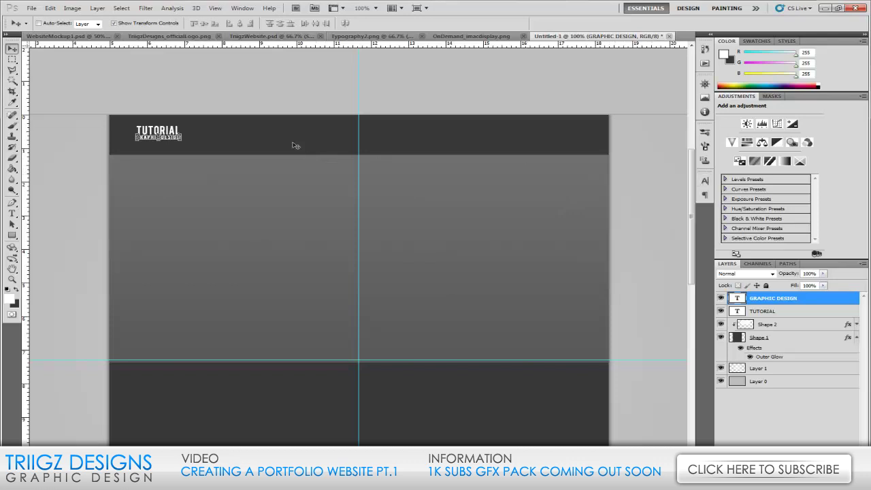
Shift the TUTORIAL and GRAPHIC DESIGN texts left together and place a vertical guide along the logo's left edge.
{"action": "key", "text": "Down"}
{"action": "key", "text": "Down"}
{"action": "key", "text": "Down"}
{"action": "key", "text": "Down"}
{"action": "left_click", "coordinate": [799, 312]}
{"action": "left_click", "coordinate": [803, 301], "text": "shift"}
{"action": "key", "text": "Left"}
{"action": "key", "text": "Left"}
{"action": "key", "text": "Left"}
{"action": "key", "text": "Left"}
{"action": "key", "text": "Left"}
{"action": "key", "text": "Left"}
{"action": "key", "text": "Left"}
{"action": "key", "text": "Left"}
{"action": "key", "text": "Left"}
{"action": "key", "text": "Left"}
{"action": "key", "text": "Left"}
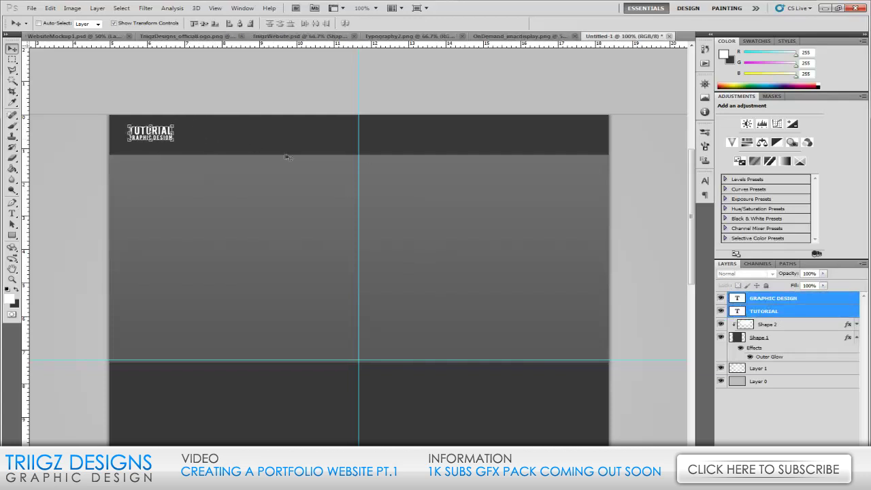
{"action": "key", "text": "Left"}
{"action": "key", "text": "Left"}
{"action": "left_click_drag", "start_coordinate": [28, 204], "coordinate": [130, 195]}
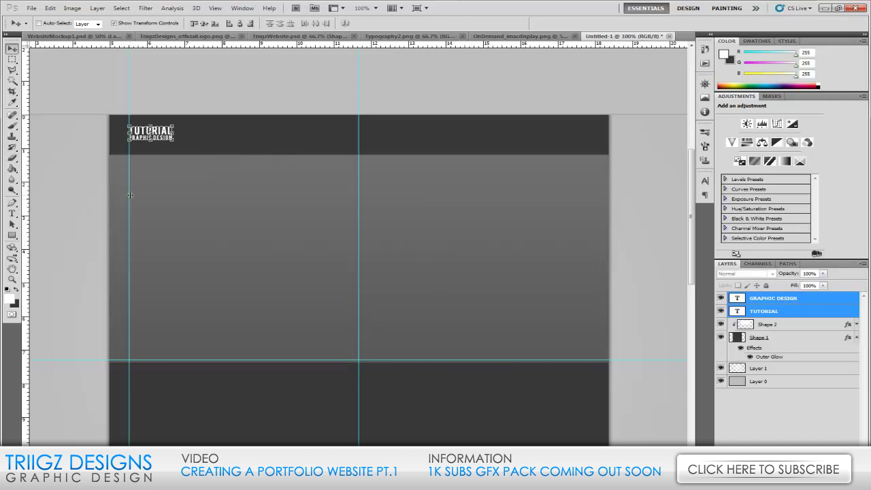
Try a Multiply gradient overlay at 20% opacity on the GRAPHIC DESIGN text.
{"action": "left_click", "coordinate": [801, 299]}
{"action": "double_click", "coordinate": [816, 299]}
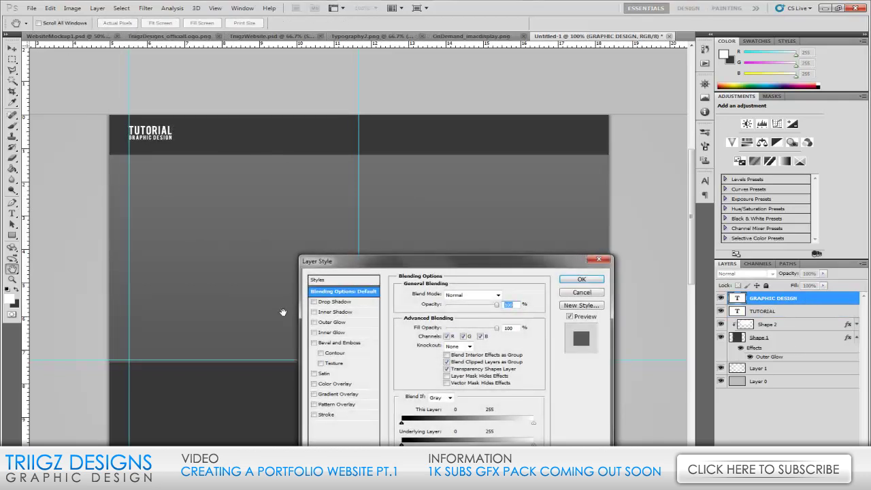
{"action": "left_click", "coordinate": [315, 394]}
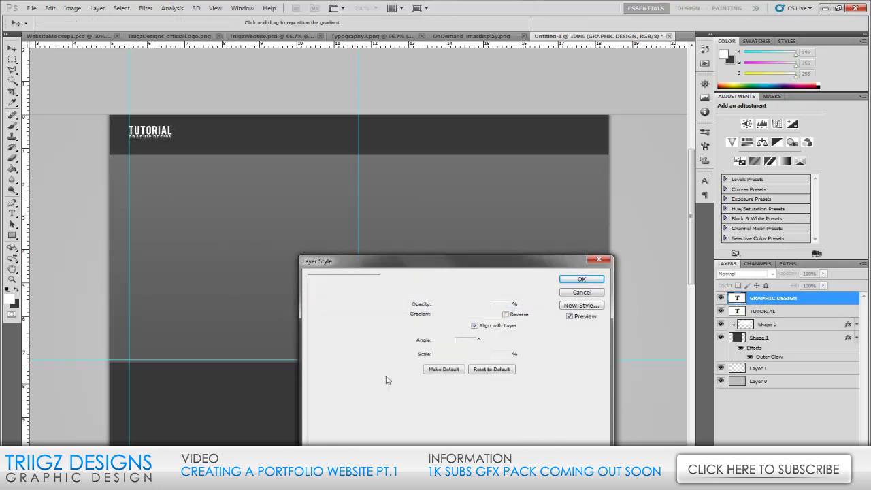
{"action": "left_click", "coordinate": [489, 295]}
{"action": "left_click", "coordinate": [446, 84]}
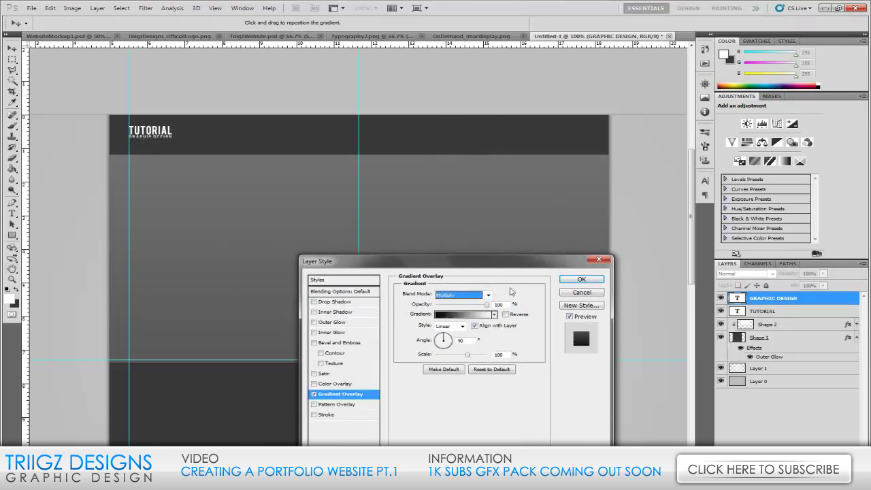
{"action": "key", "text": "Tab"}
{"action": "type", "text": "20"}
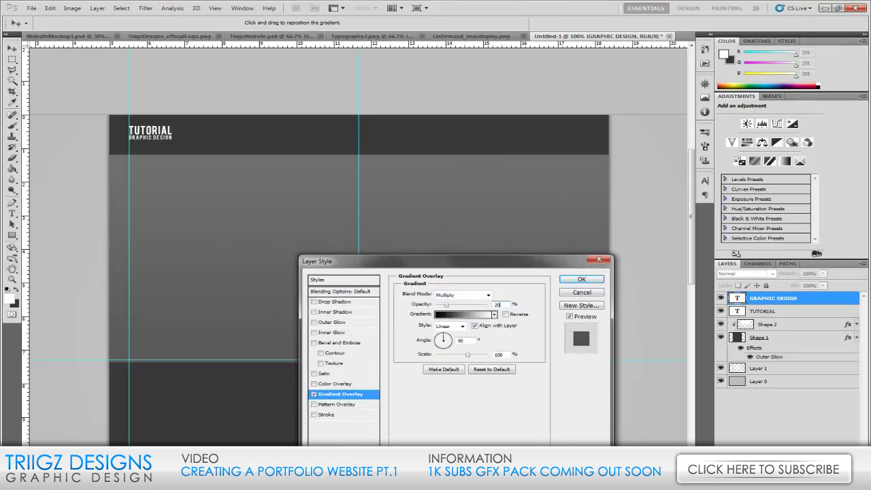
{"action": "left_click", "coordinate": [582, 279]}
Add a gradient overlay to the TUTORIAL text with Multiply blending and 20% opacity.
{"action": "left_click", "coordinate": [804, 317]}
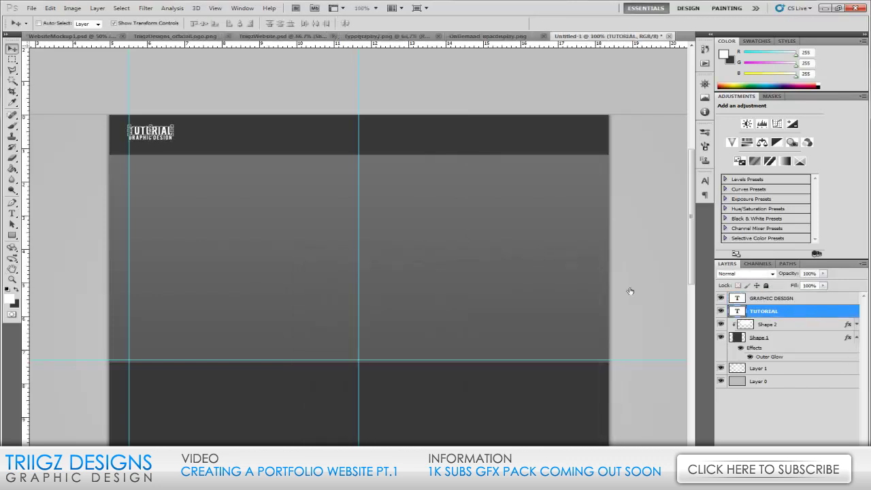
{"action": "left_click", "coordinate": [329, 395]}
{"action": "left_click", "coordinate": [473, 294]}
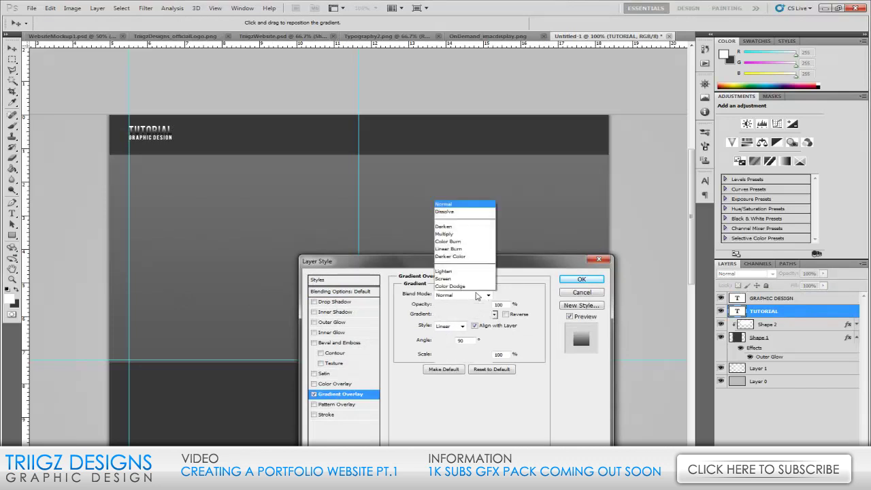
{"action": "left_click", "coordinate": [450, 89]}
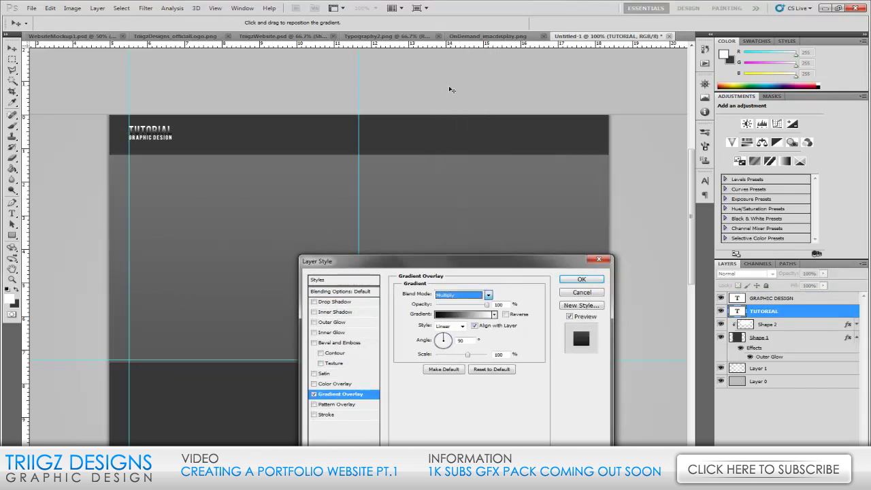
{"action": "double_click", "coordinate": [505, 304]}
{"action": "type", "text": "20"}
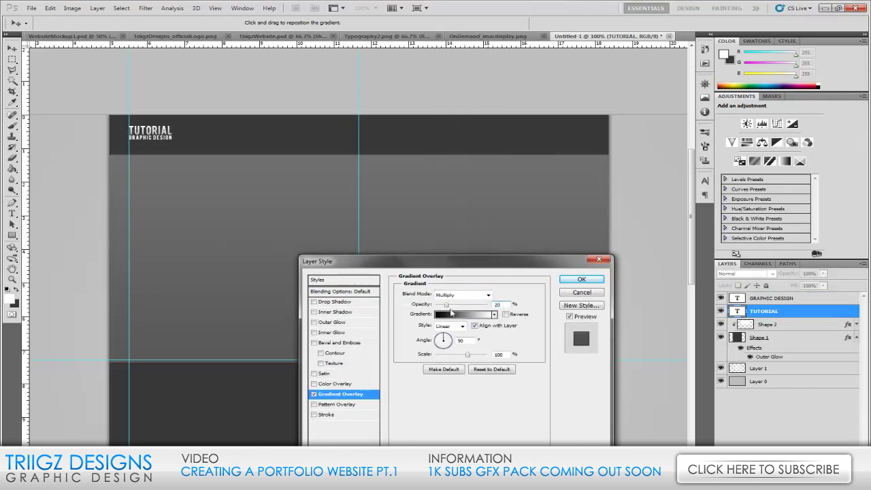
Move the white colour stop of the TUTORIAL text's overlay gradient to 70%.
{"action": "left_click", "coordinate": [452, 314]}
{"action": "left_click_drag", "start_coordinate": [708, 309], "coordinate": [654, 311]}
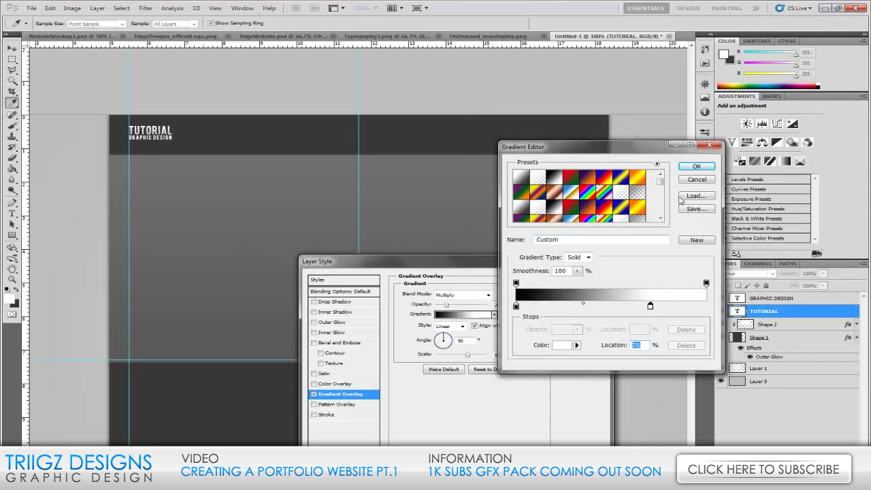
{"action": "left_click", "coordinate": [698, 168]}
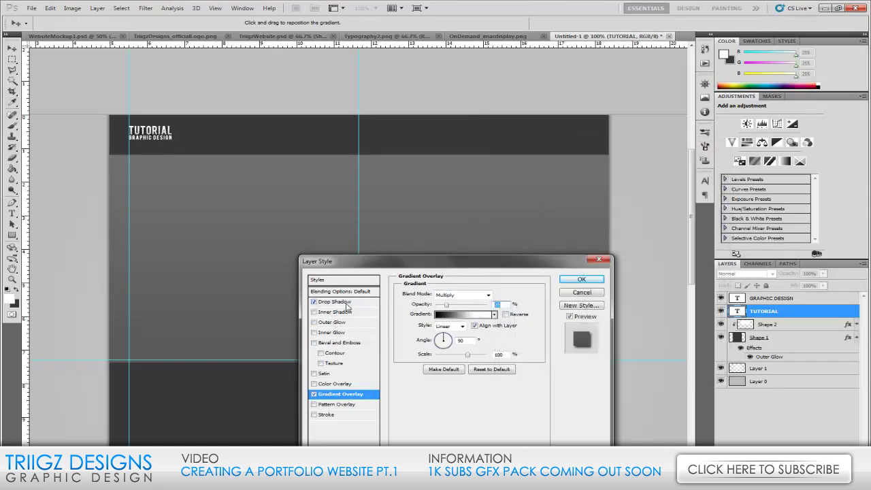
Add a drop shadow to the TUTORIAL text with a 90° angle, 0 px distance and 50% opacity.
{"action": "left_click", "coordinate": [321, 302]}
{"action": "type", "text": "90"}
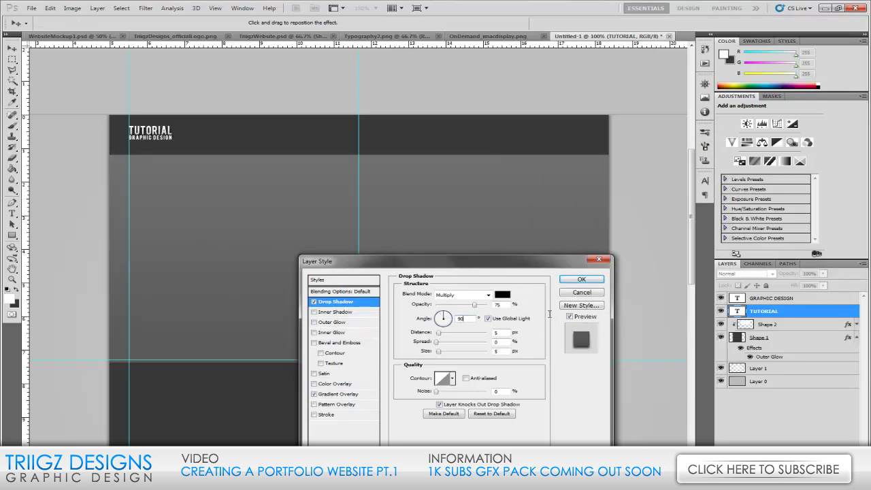
{"action": "double_click", "coordinate": [503, 332]}
{"action": "type", "text": "0"}
{"action": "double_click", "coordinate": [500, 304]}
{"action": "type", "text": "50"}
{"action": "key", "text": "Return"}
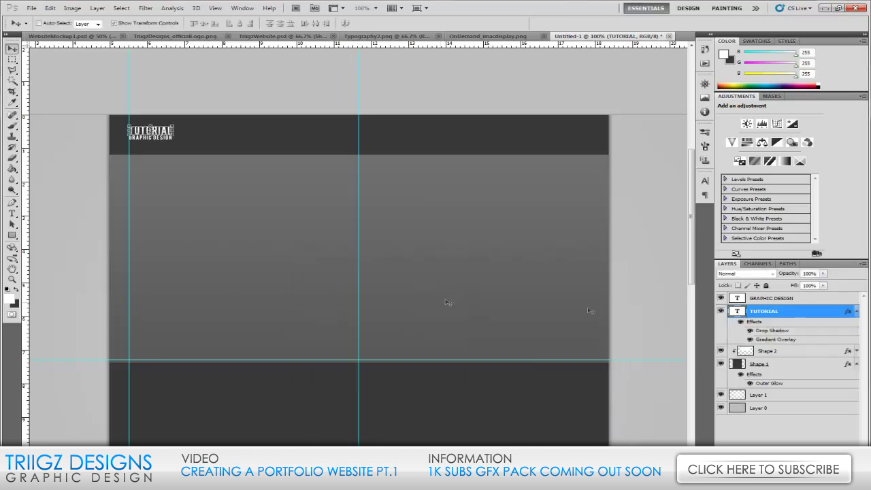
Add a drop shadow with 0 px distance and adjusted opacity to the GRAPHIC DESIGN text.
{"action": "left_click", "coordinate": [807, 299]}
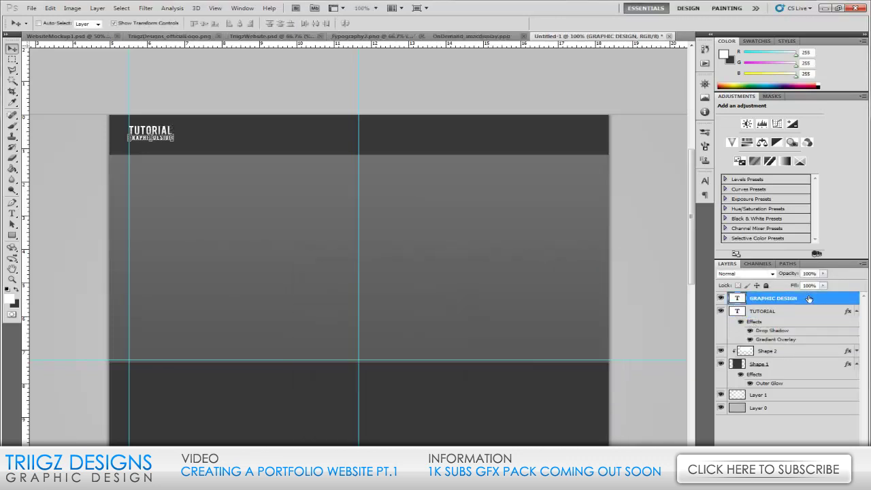
{"action": "double_click", "coordinate": [809, 299]}
{"action": "left_click", "coordinate": [319, 302]}
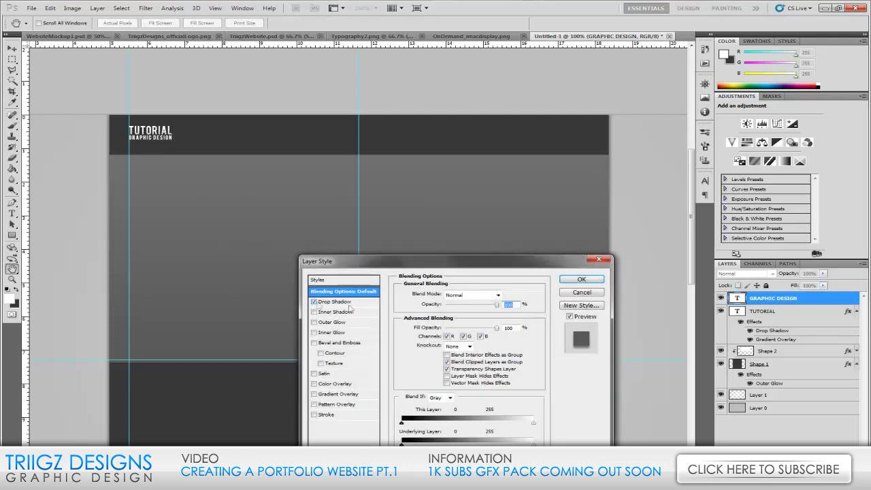
{"action": "double_click", "coordinate": [506, 332]}
{"action": "type", "text": "0"}
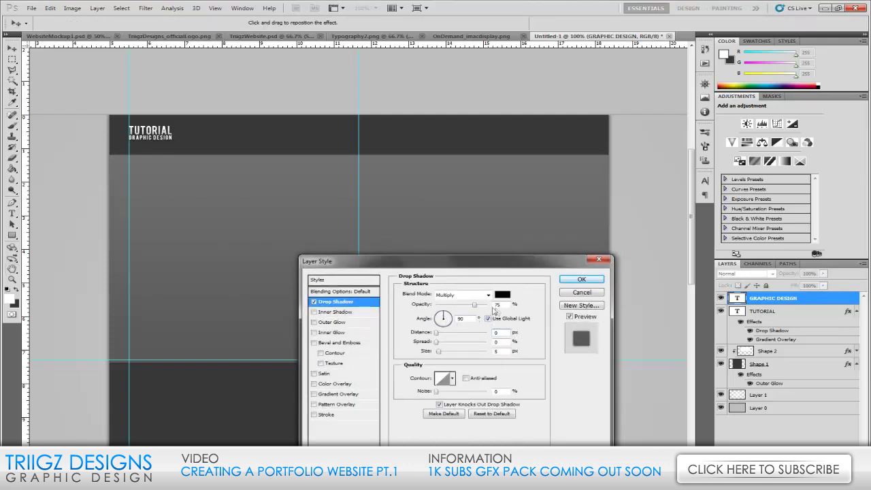
{"action": "double_click", "coordinate": [504, 304]}
{"action": "key", "text": "Return"}
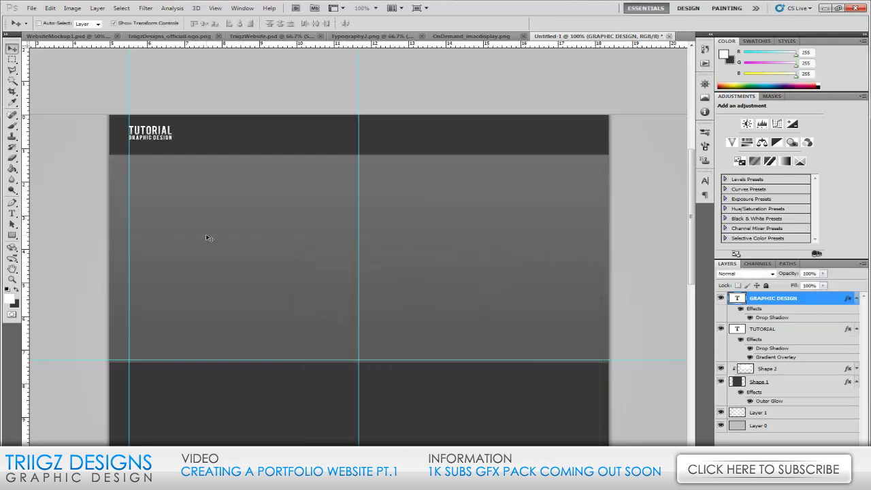
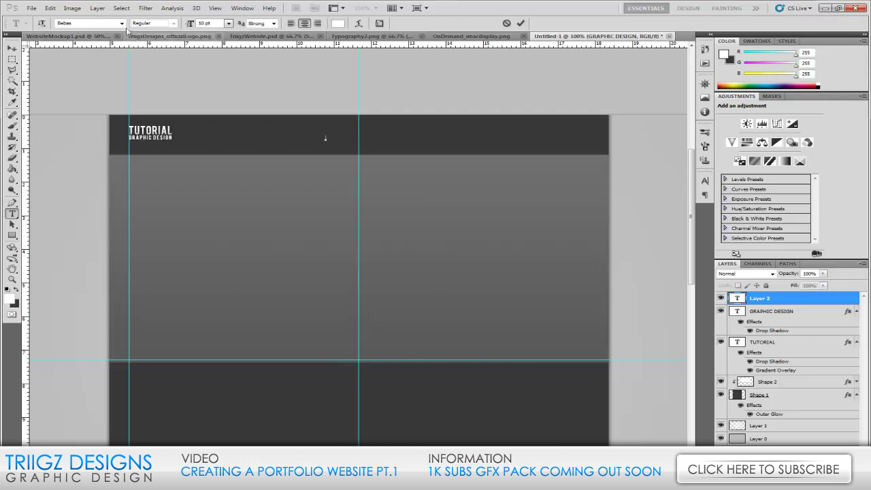
Add a "HOME" navigation text in Bebas at 18 pt to the header bar, just left of the centre guide.
{"action": "left_click", "coordinate": [123, 24]}
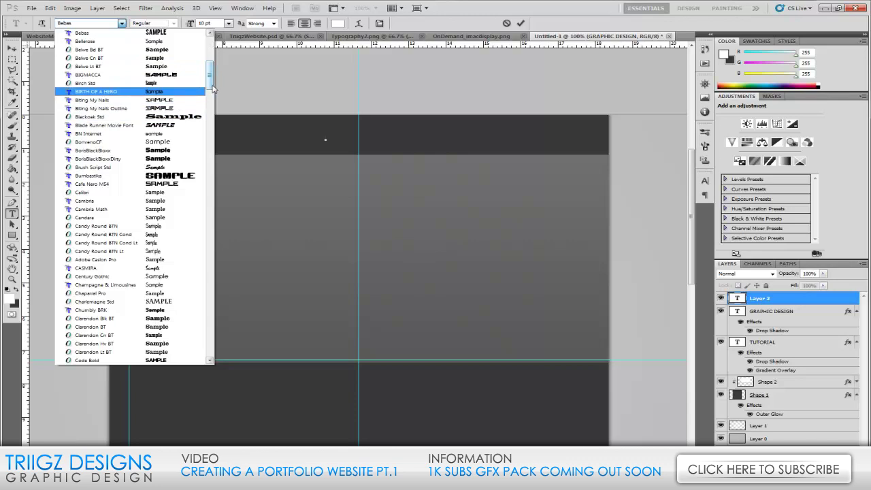
{"action": "left_click", "coordinate": [338, 138]}
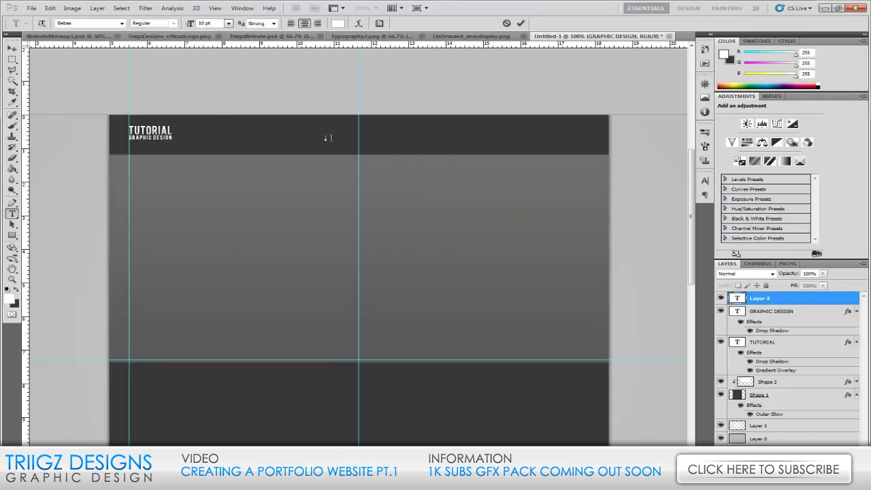
{"action": "type", "text": "HOME"}
{"action": "key", "text": "ctrl+a"}
{"action": "left_click", "coordinate": [229, 23]}
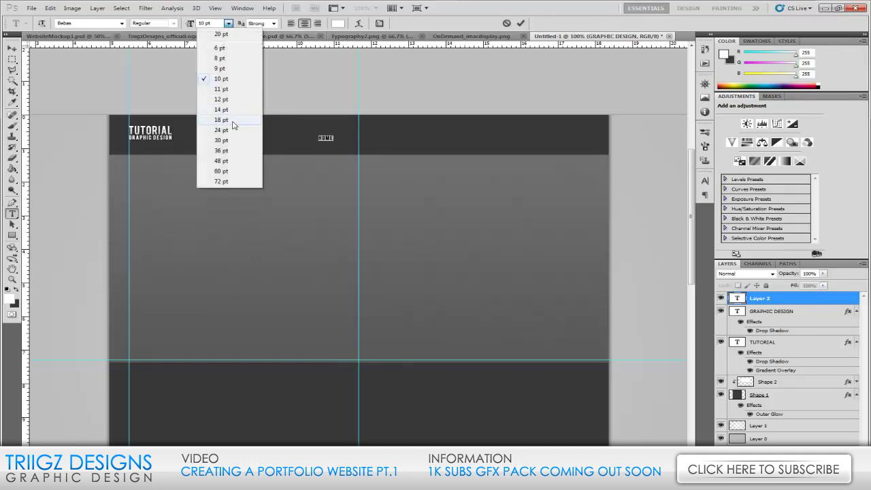
{"action": "left_click", "coordinate": [235, 120]}
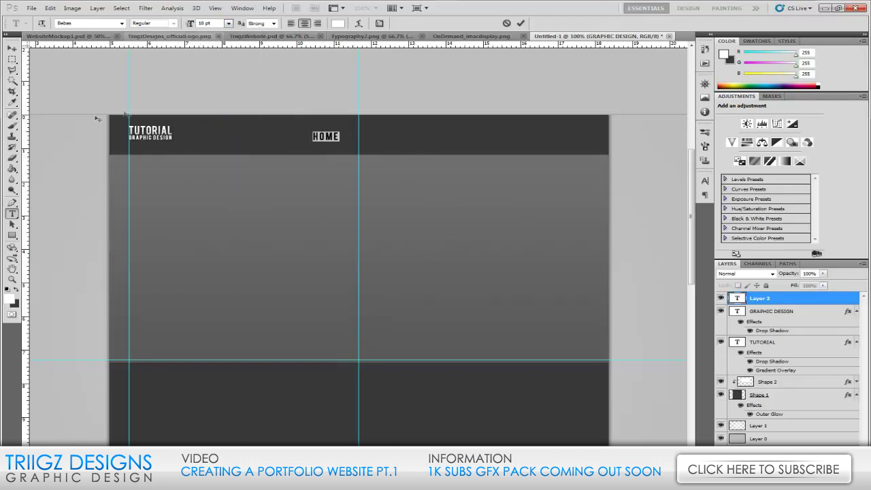
{"action": "left_click", "coordinate": [12, 48]}
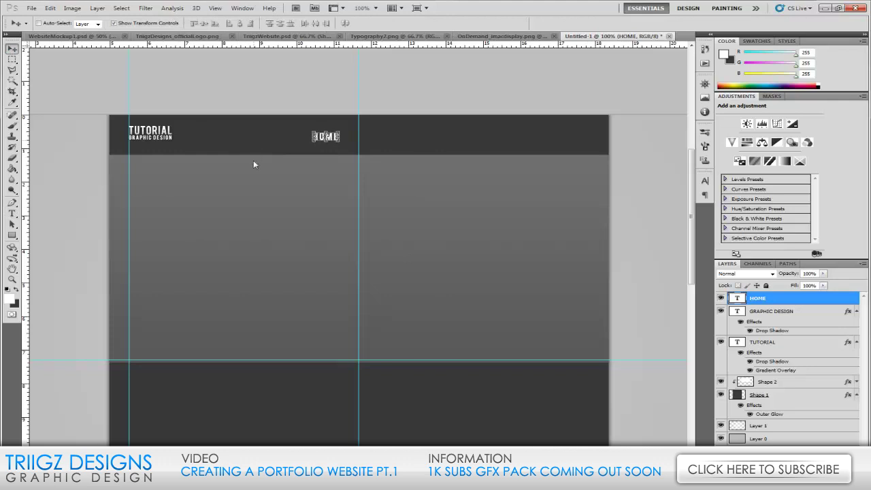
Duplicate the HOME text, place the copy to its right and change its wording to "ABOUT ME".
{"action": "key", "text": "ctrl+j"}
{"action": "left_click_drag", "start_coordinate": [308, 143], "coordinate": [326, 147]}
{"action": "left_click", "coordinate": [13, 213]}
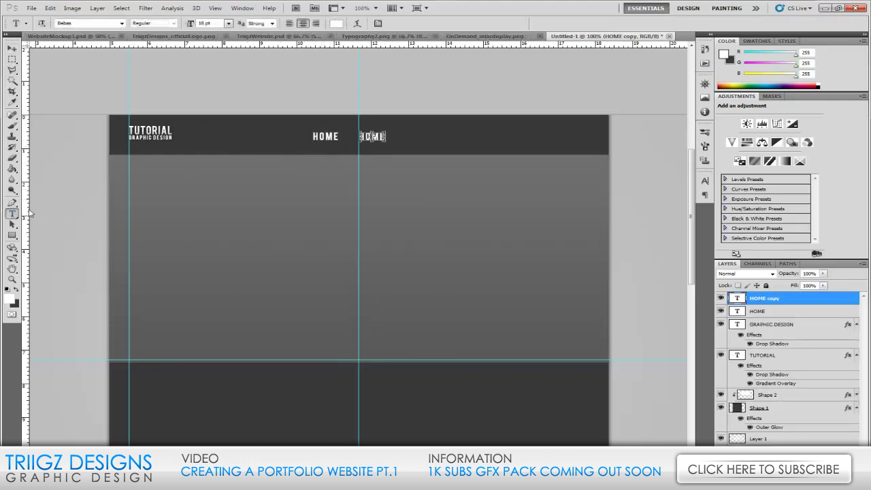
{"action": "left_click", "coordinate": [385, 137]}
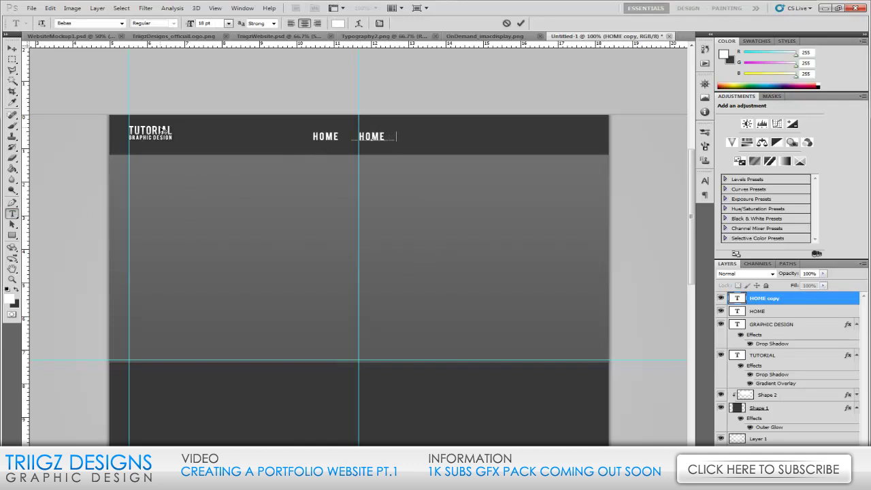
{"action": "key", "text": "ctrl+a"}
{"action": "type", "text": "ABOUT ME"}
{"action": "left_click", "coordinate": [12, 49]}
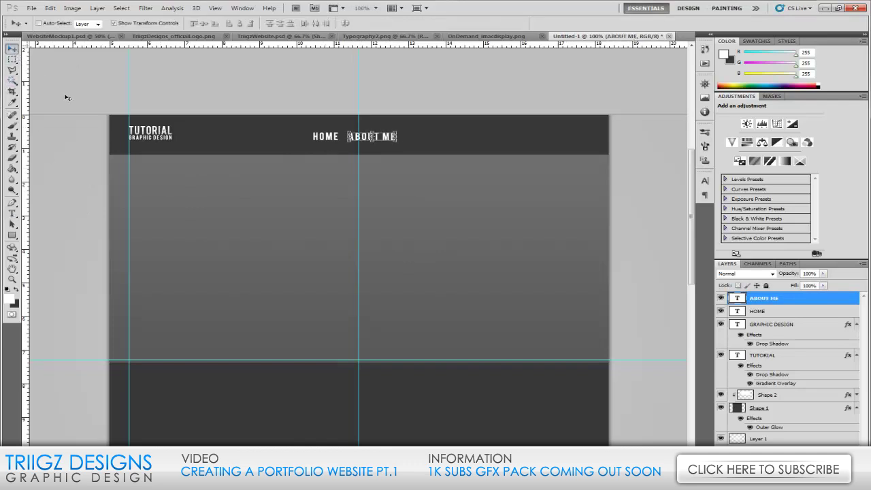
Duplicate the ABOUT ME text, place the copy to its right and change its wording to "PORTFOLIO".
{"action": "key", "text": "ctrl+j"}
{"action": "left_click_drag", "start_coordinate": [253, 191], "coordinate": [326, 195]}
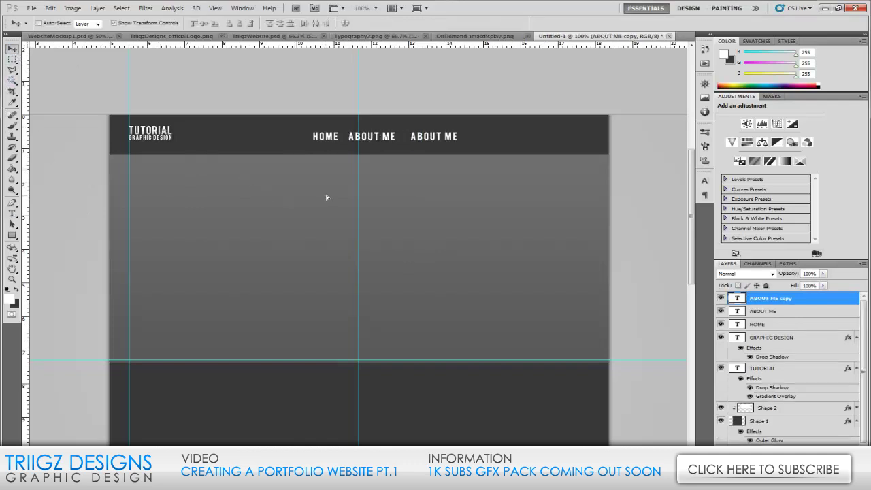
{"action": "left_click", "coordinate": [11, 213]}
{"action": "left_click_drag", "start_coordinate": [458, 137], "coordinate": [201, 140]}
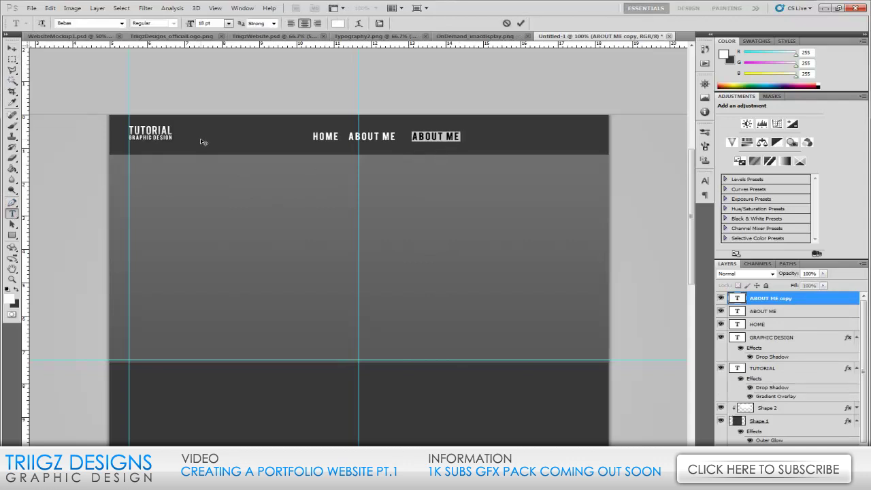
{"action": "type", "text": "PORTFOLIO"}
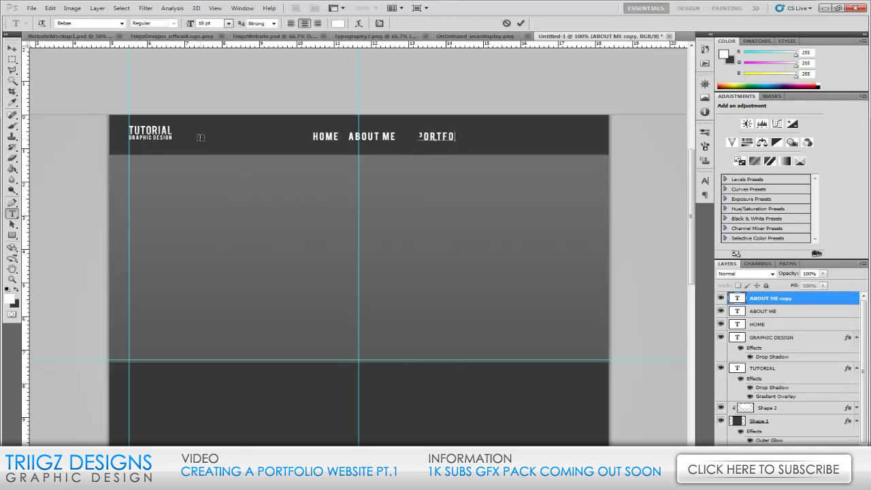
{"action": "left_click", "coordinate": [11, 49]}
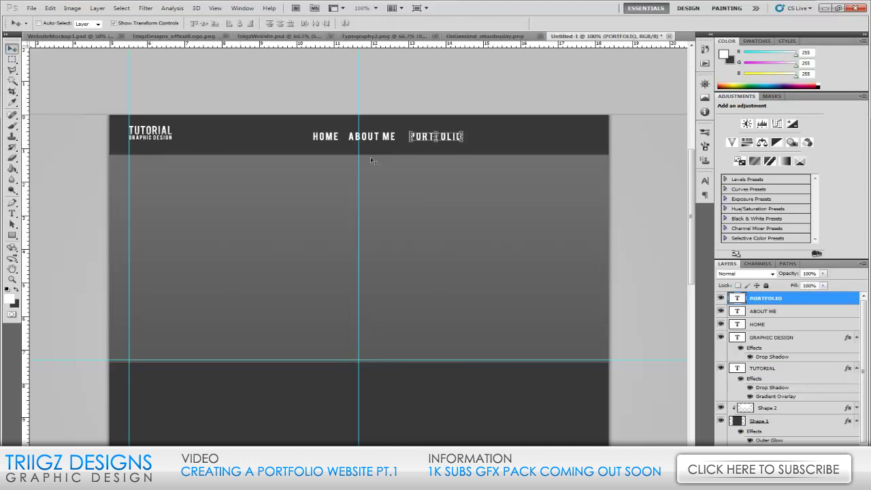
Duplicate the PORTFOLIO text, shift the copy to its right and change its wording to "CONTACT".
{"action": "key", "text": "ctrl+j"}
{"action": "key", "text": "shift+Right"}
{"action": "key", "text": "shift+Right"}
{"action": "key", "text": "shift+Right"}
{"action": "key", "text": "shift+Right"}
{"action": "key", "text": "shift+Right"}
{"action": "key", "text": "shift+Right"}
{"action": "key", "text": "shift+Right"}
{"action": "key", "text": "shift+Right"}
{"action": "key", "text": "shift+Right"}
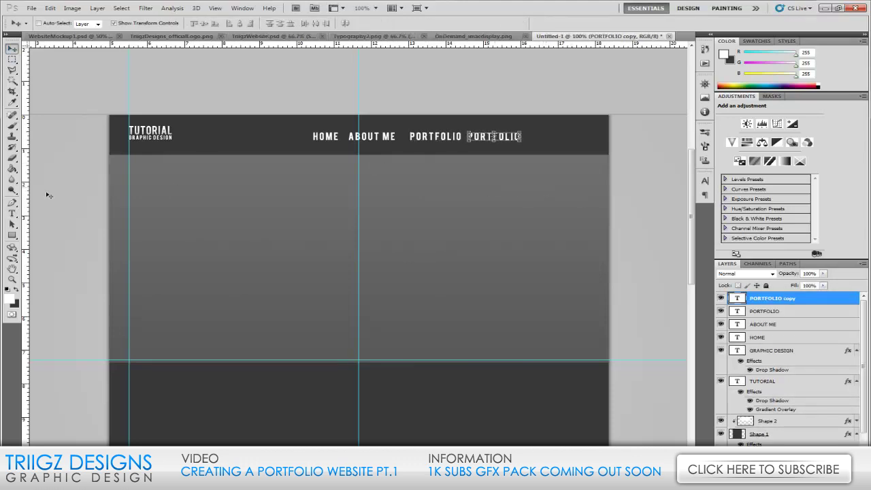
{"action": "left_click", "coordinate": [12, 213]}
{"action": "left_click_drag", "start_coordinate": [523, 137], "coordinate": [311, 136]}
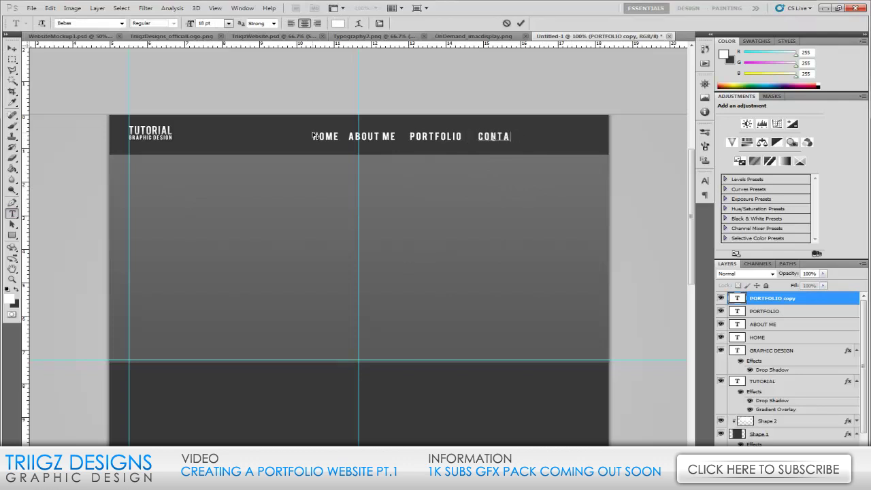
{"action": "type", "text": "CONTACT"}
Set the tracking of the CONTACT text to 0.
{"action": "key", "text": "ctrl+a"}
{"action": "left_click", "coordinate": [705, 180]}
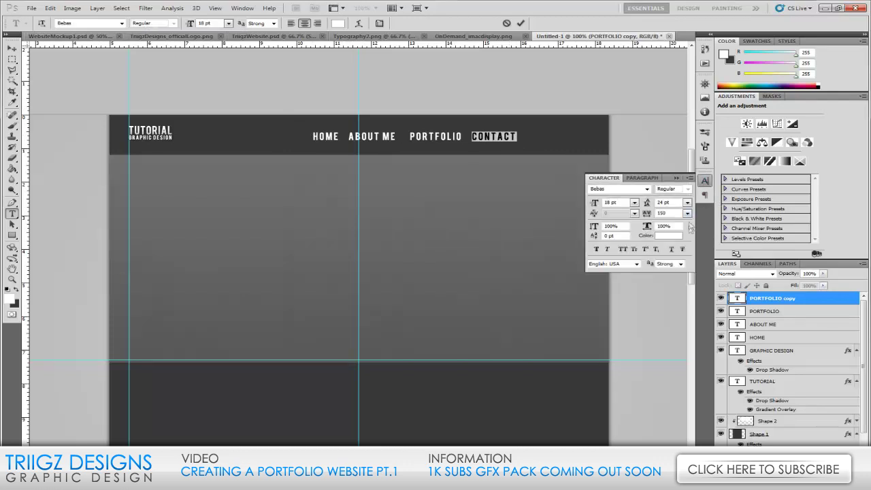
{"action": "left_click", "coordinate": [688, 213]}
{"action": "left_click", "coordinate": [689, 290]}
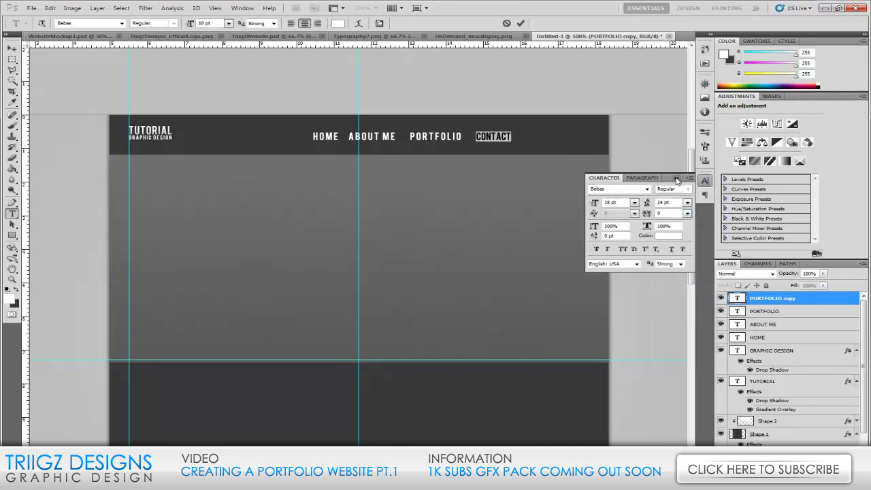
Set the tracking of the PORTFOLIO text to 0.
{"action": "left_click", "coordinate": [677, 179]}
{"action": "left_click", "coordinate": [12, 213]}
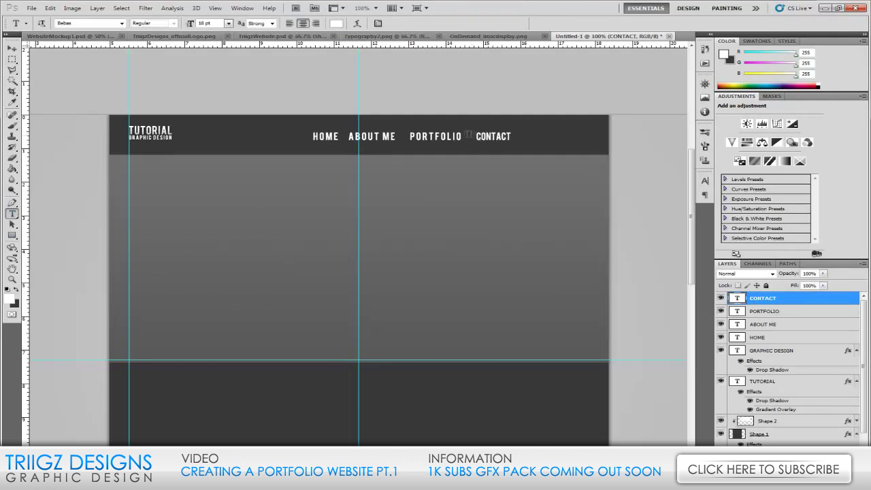
{"action": "double_click", "coordinate": [461, 136]}
{"action": "left_click", "coordinate": [705, 181]}
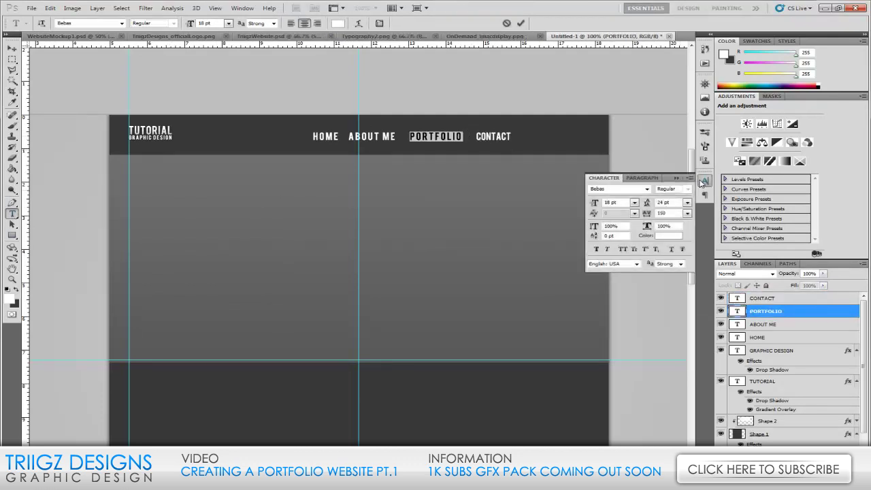
{"action": "left_click", "coordinate": [688, 213]}
{"action": "left_click", "coordinate": [689, 289]}
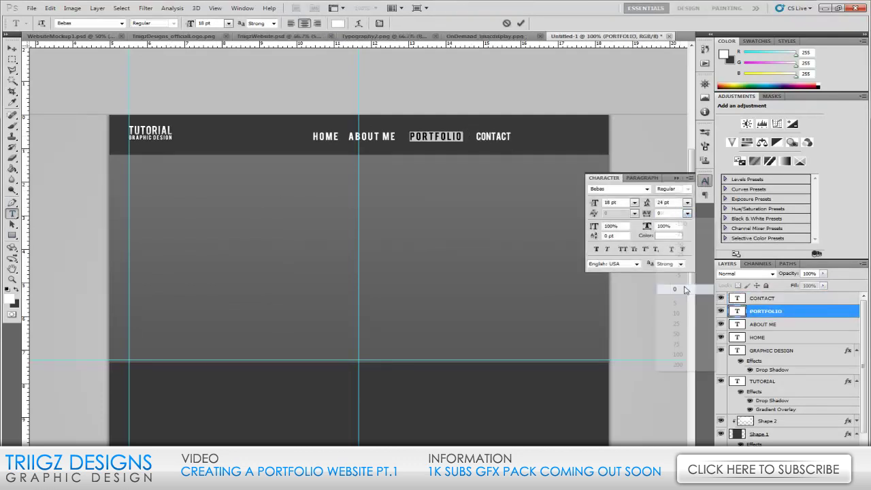
{"action": "left_click", "coordinate": [705, 180]}
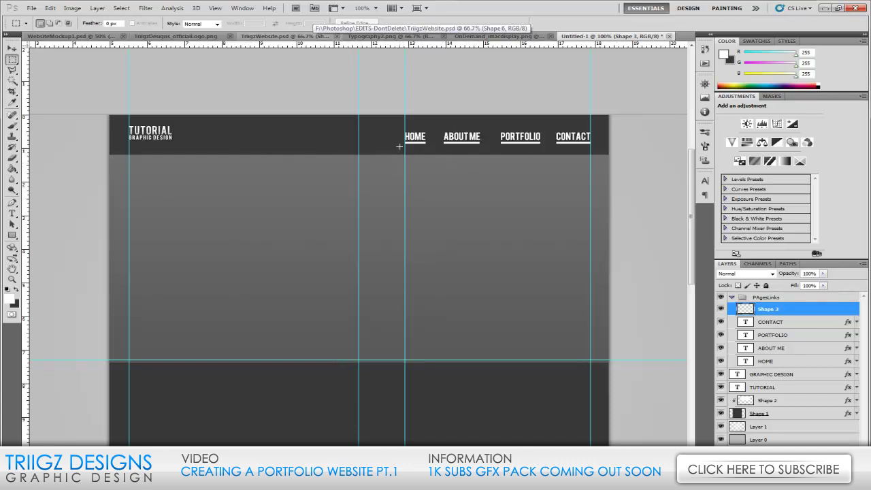
Set the foreground colour to bright blue, hex 0084ff.
{"action": "left_click", "coordinate": [13, 235]}
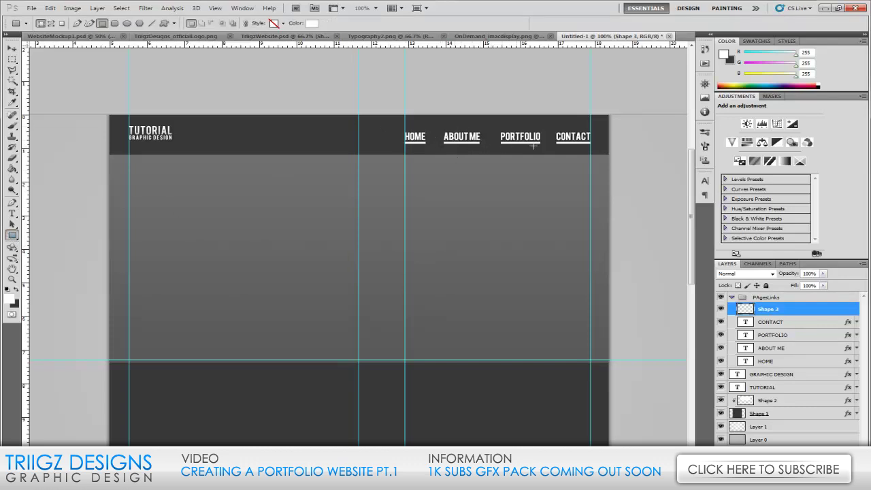
{"action": "left_click", "coordinate": [9, 299]}
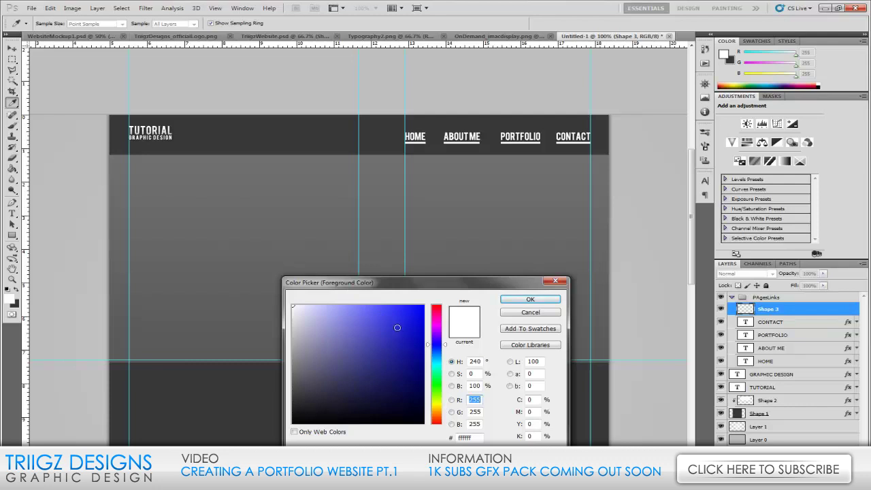
{"action": "left_click", "coordinate": [436, 376]}
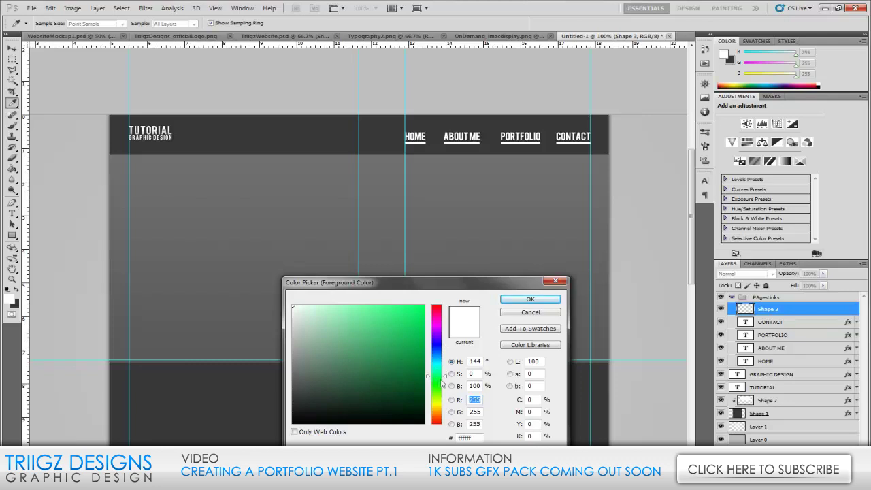
{"action": "left_click_drag", "start_coordinate": [437, 378], "coordinate": [437, 396]}
{"action": "left_click", "coordinate": [399, 349]}
{"action": "left_click_drag", "start_coordinate": [405, 338], "coordinate": [425, 305]}
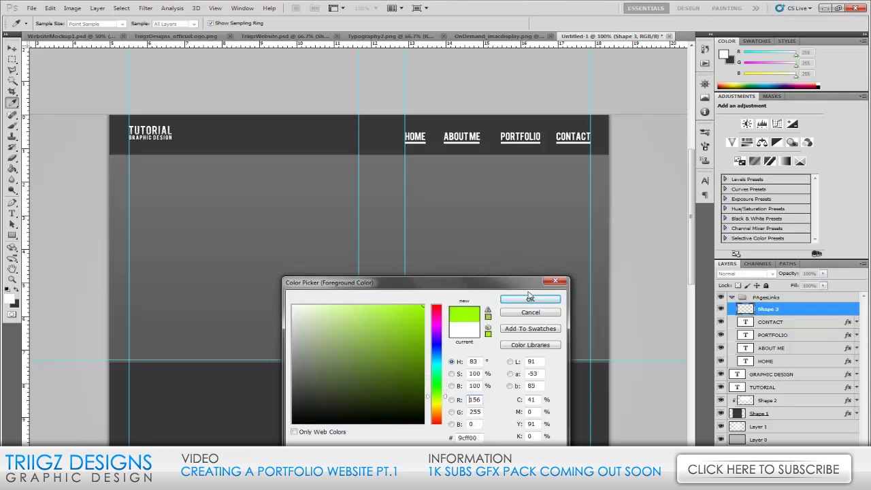
{"action": "left_click_drag", "start_coordinate": [436, 395], "coordinate": [436, 383]}
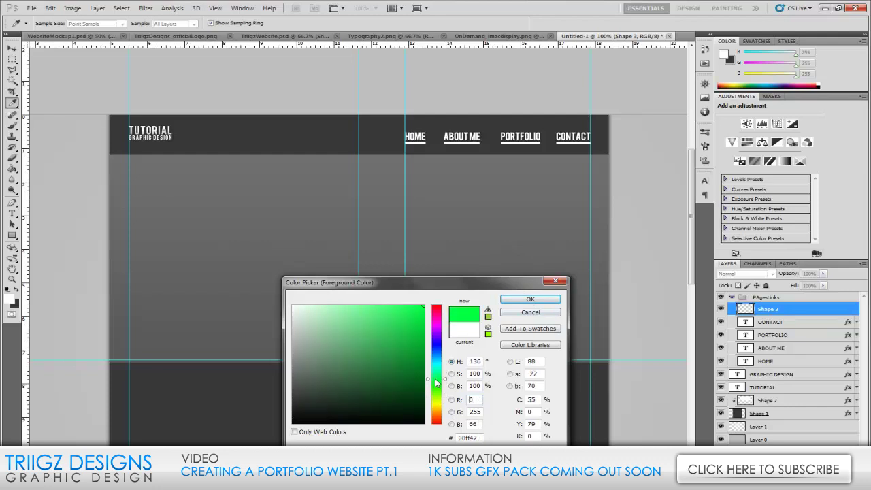
{"action": "left_click_drag", "start_coordinate": [436, 383], "coordinate": [442, 355]}
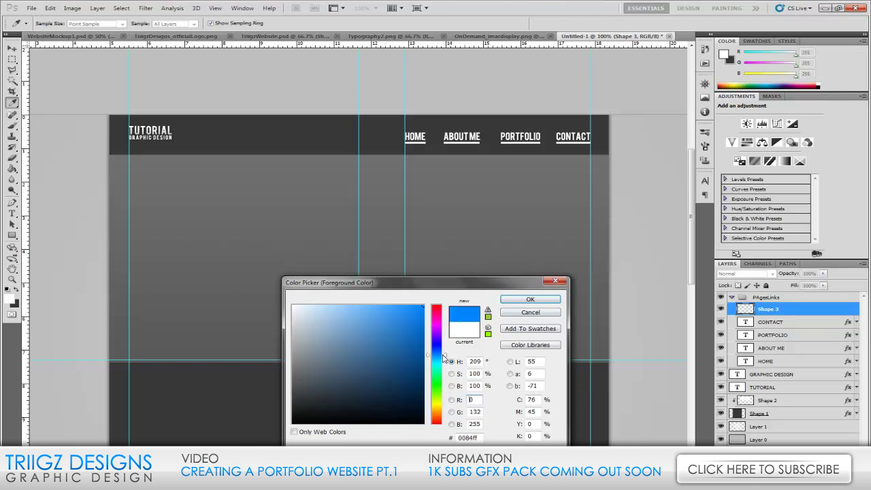
{"action": "left_click", "coordinate": [481, 439]}
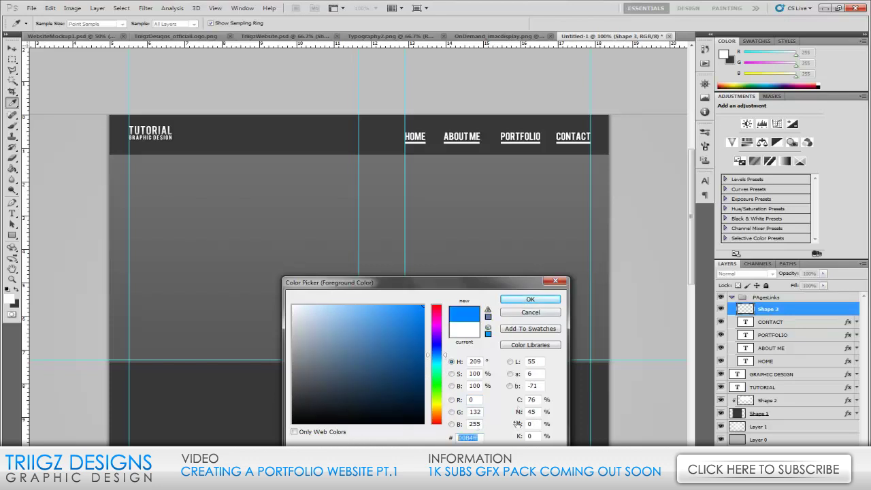
{"action": "left_click", "coordinate": [530, 299]}
{"action": "key", "text": "u"}
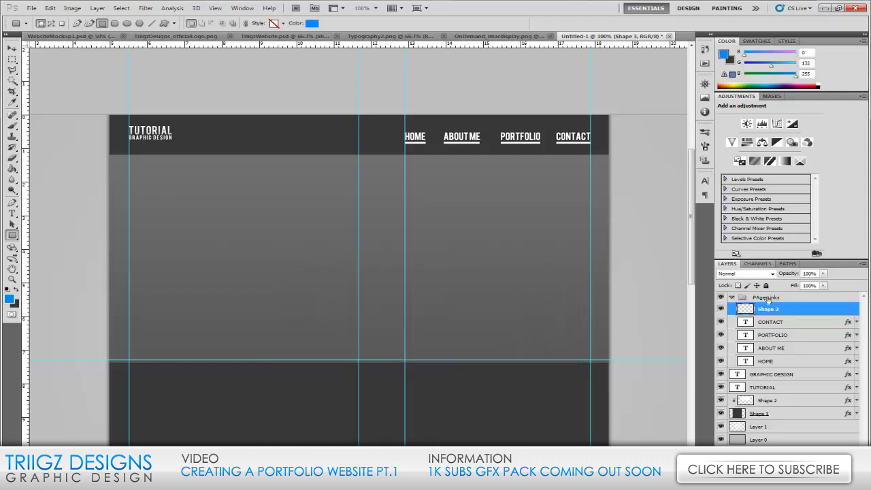
Give the menu underlines on the Shape 3 layer a colour overlay in the foreground blue, 0084ff.
{"action": "double_click", "coordinate": [802, 310]}
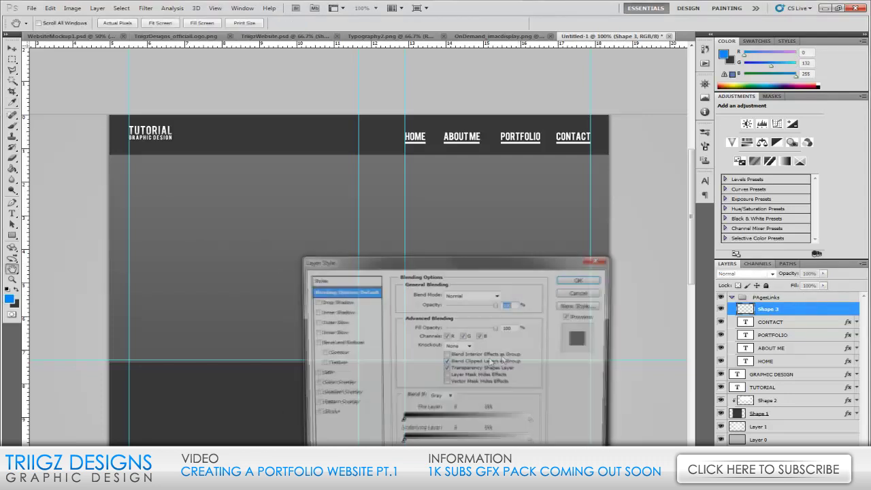
{"action": "left_click", "coordinate": [320, 385]}
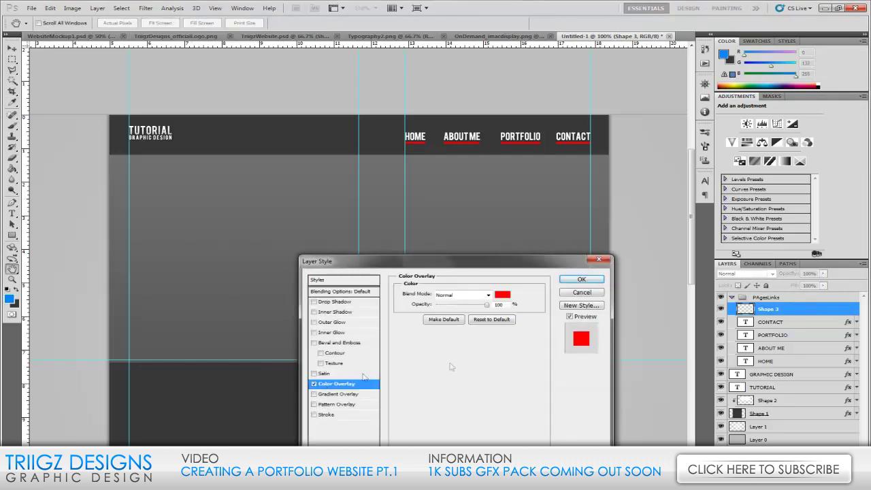
{"action": "left_click", "coordinate": [500, 296]}
{"action": "left_click", "coordinate": [10, 297]}
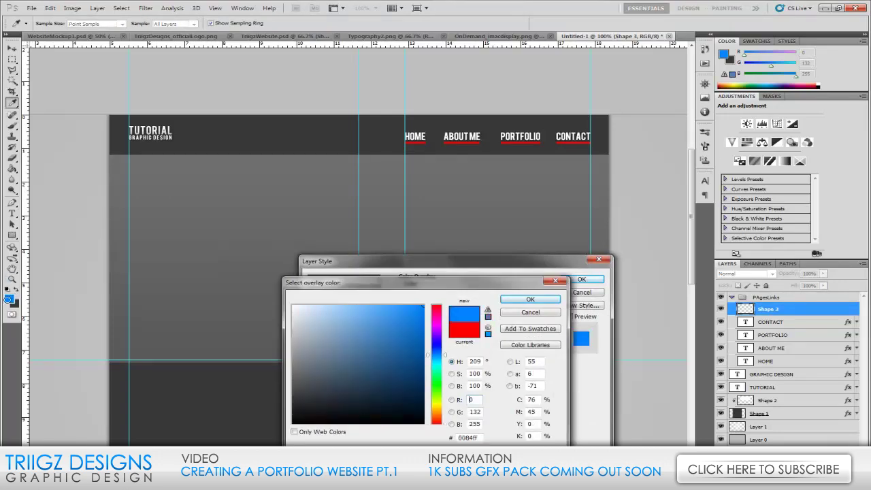
{"action": "left_click", "coordinate": [539, 301]}
{"action": "left_click", "coordinate": [581, 279]}
Add a drop shadow to the menu underlines with distance 0 px, size 7 px and 30% opacity.
{"action": "double_click", "coordinate": [783, 310]}
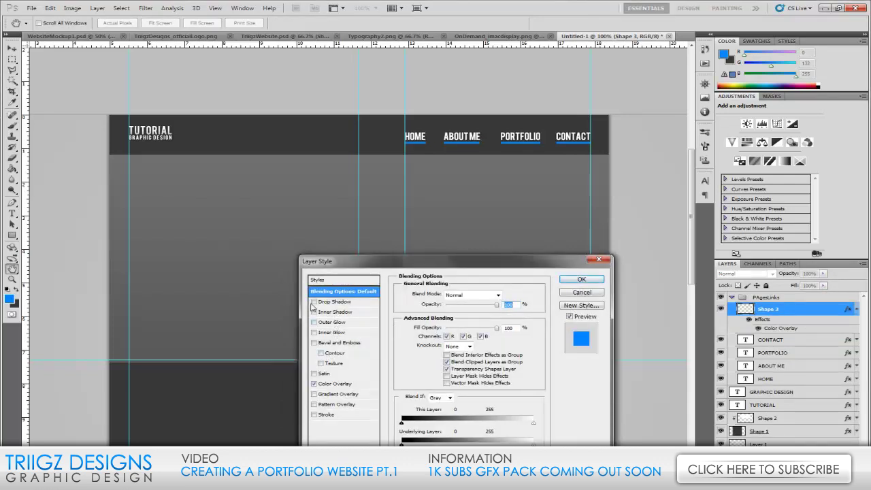
{"action": "left_click", "coordinate": [332, 301]}
{"action": "mouse_move", "coordinate": [438, 333]}
{"action": "left_mouse_down"}
{"action": "mouse_move", "coordinate": [371, 333]}
{"action": "mouse_move", "coordinate": [433, 334]}
{"action": "left_mouse_up"}
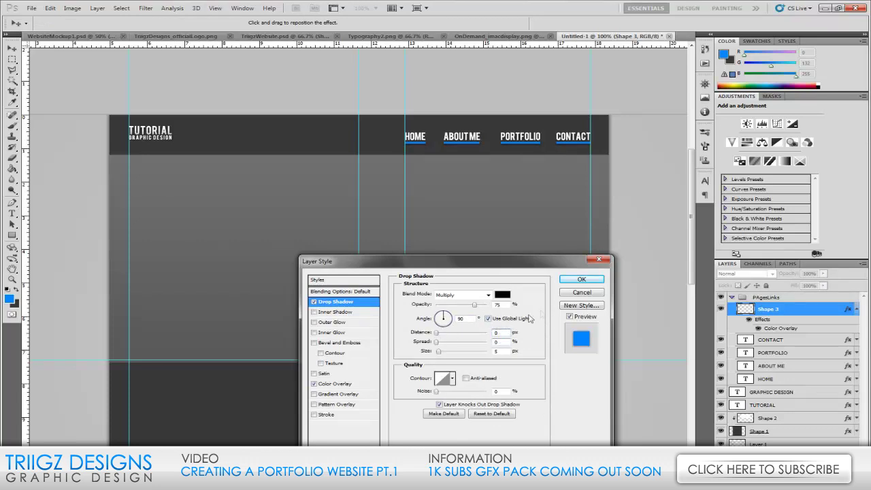
{"action": "double_click", "coordinate": [504, 352]}
{"action": "type", "text": "7"}
{"action": "double_click", "coordinate": [504, 304]}
{"action": "type", "text": "30"}
{"action": "key", "text": "Return"}
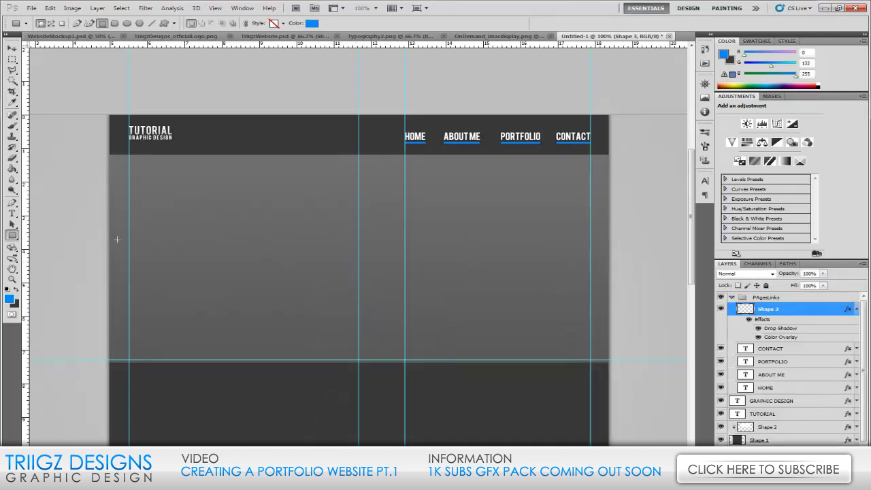
Swap foreground and background colours, and set the foreground to grey 60605e sampled from the banner.
{"action": "left_click", "coordinate": [12, 49]}
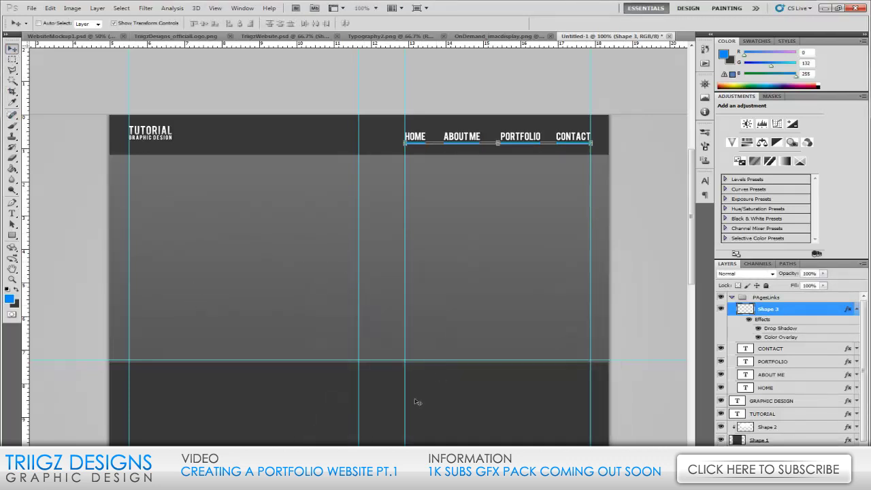
{"action": "scroll", "coordinate": [285, 281], "scroll_direction": "down", "scroll_amount": 2}
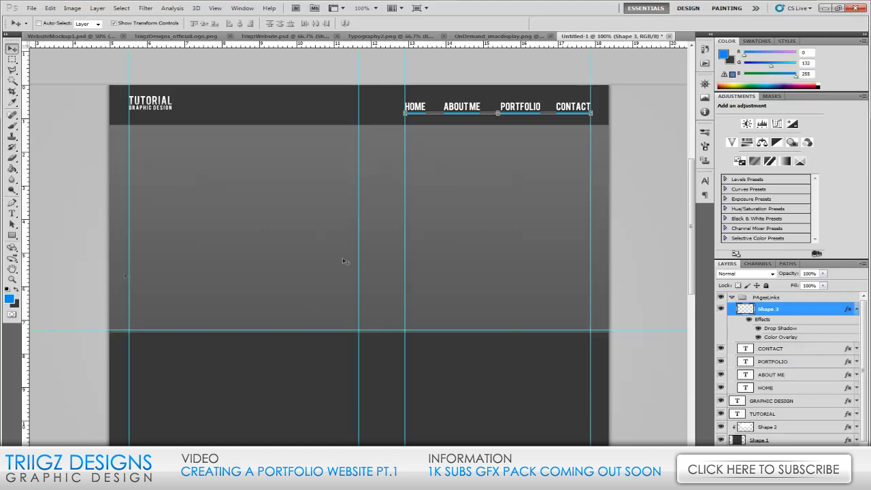
{"action": "left_click", "coordinate": [12, 60]}
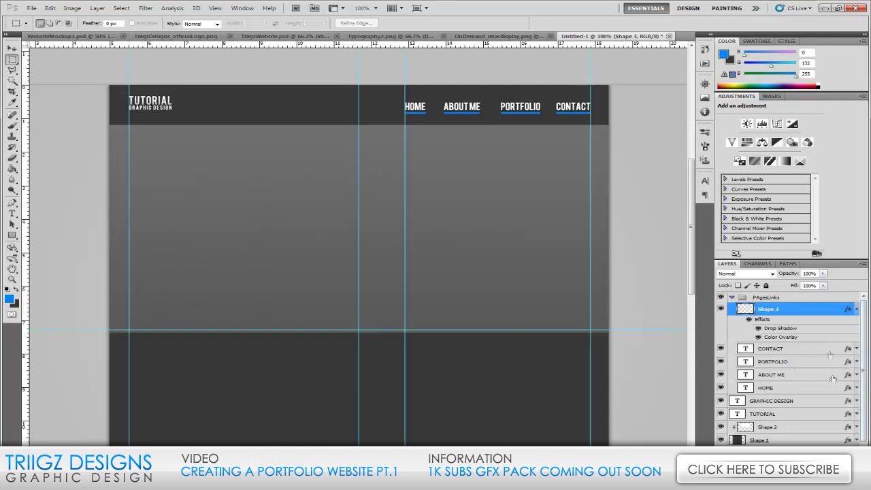
{"action": "left_click", "coordinate": [12, 235]}
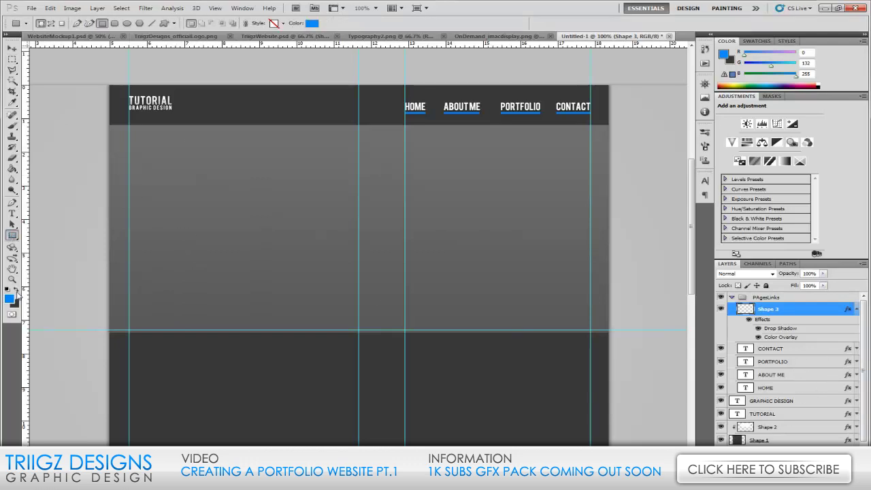
{"action": "left_click", "coordinate": [17, 294]}
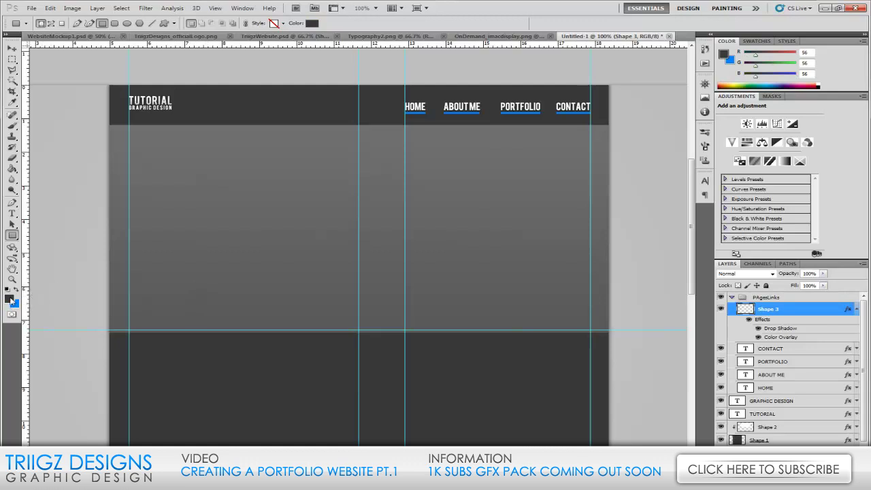
{"action": "left_click", "coordinate": [10, 300]}
{"action": "left_click", "coordinate": [210, 272]}
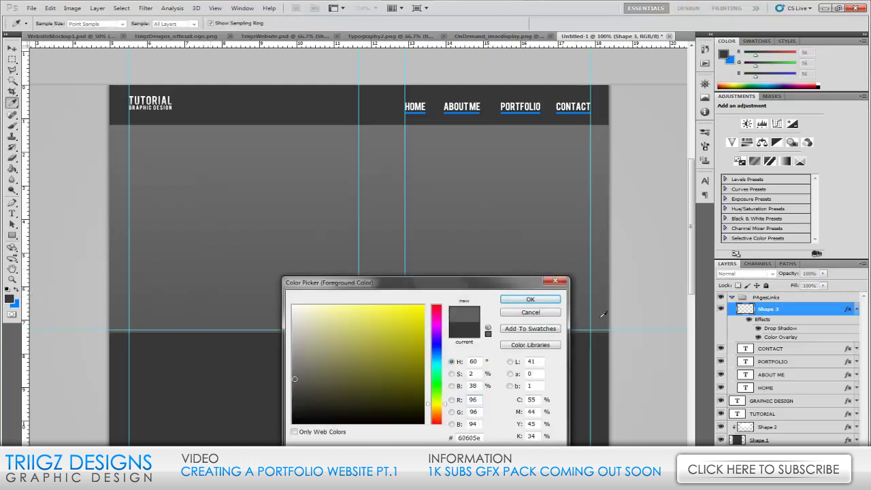
{"action": "left_click", "coordinate": [530, 299]}
Draw a grey rectangle on a new layer, nearly filling the banner's height and spanning between the outer vertical guides.
{"action": "left_click", "coordinate": [858, 309]}
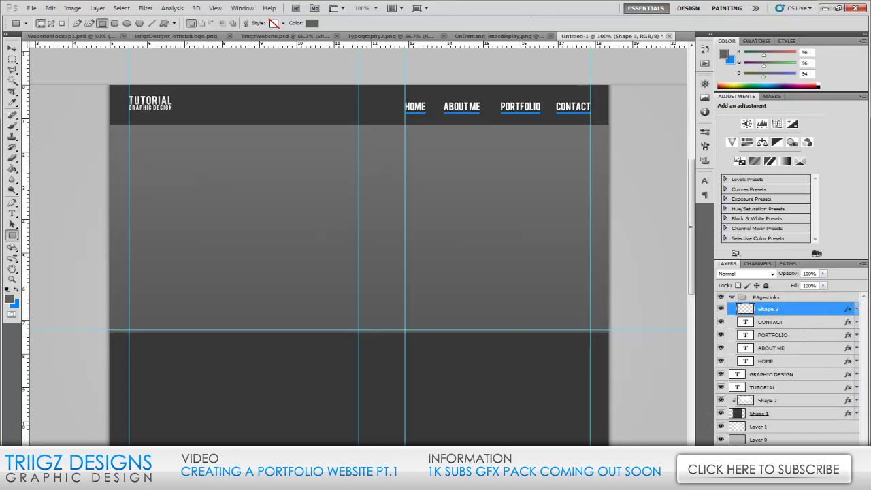
{"action": "key", "text": "ctrl+shift+alt+n"}
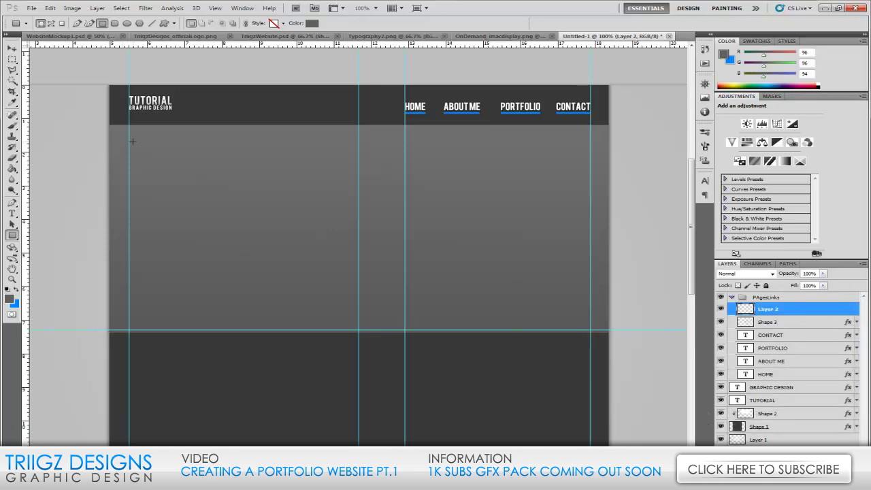
{"action": "left_click_drag", "start_coordinate": [129, 133], "coordinate": [594, 320]}
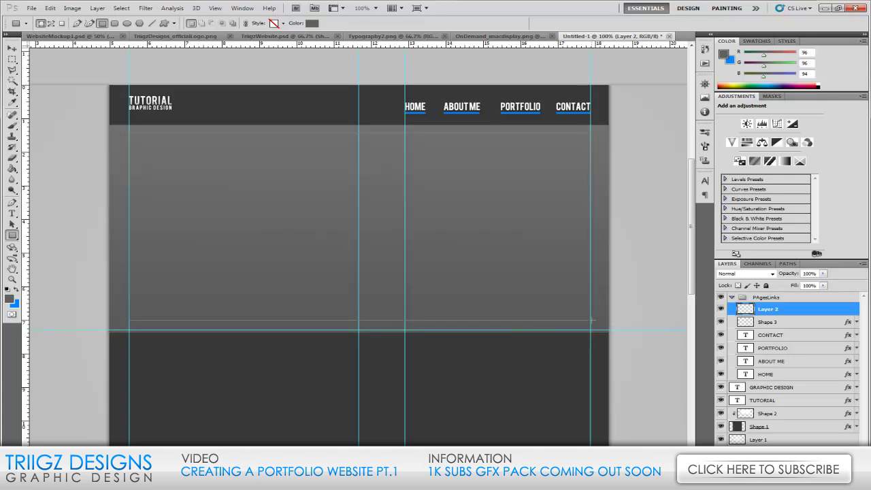
{"action": "left_click_drag", "start_coordinate": [592, 320], "coordinate": [591, 323]}
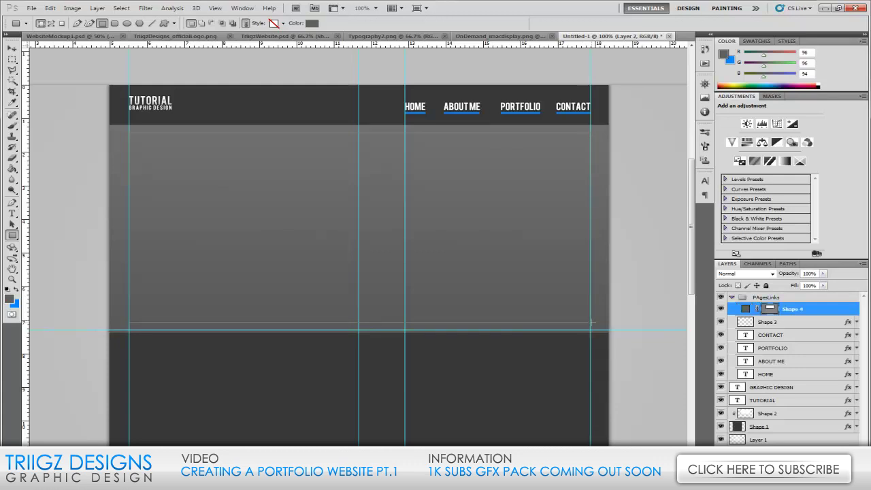
Rasterize the banner rectangle's layer and nudge the rectangle slightly downward.
{"action": "right_click", "coordinate": [817, 311]}
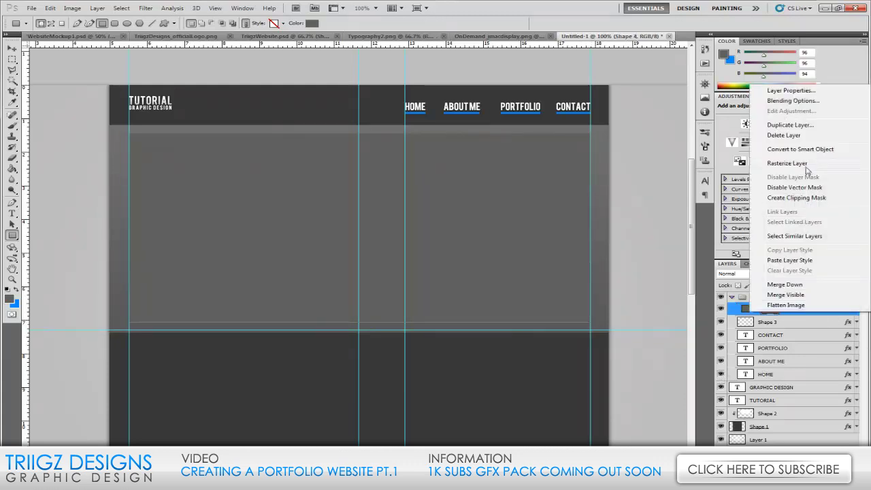
{"action": "left_click", "coordinate": [783, 161]}
{"action": "left_click", "coordinate": [12, 49]}
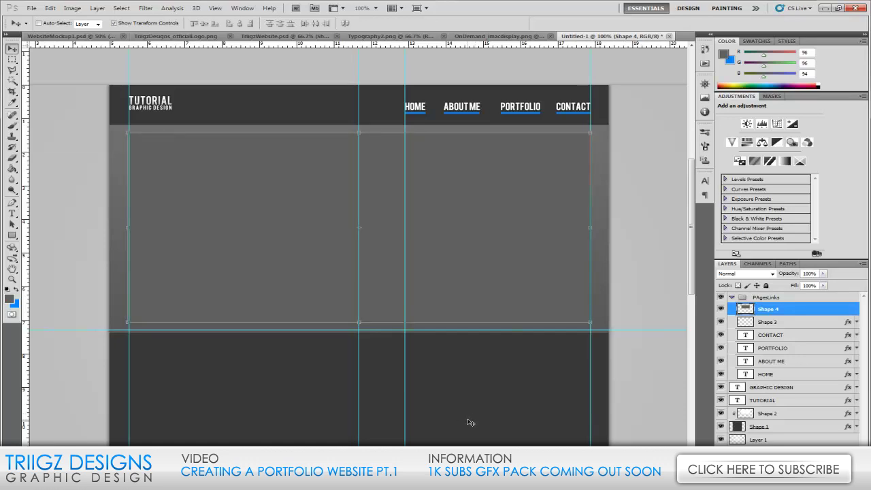
{"action": "key", "text": "Up"}
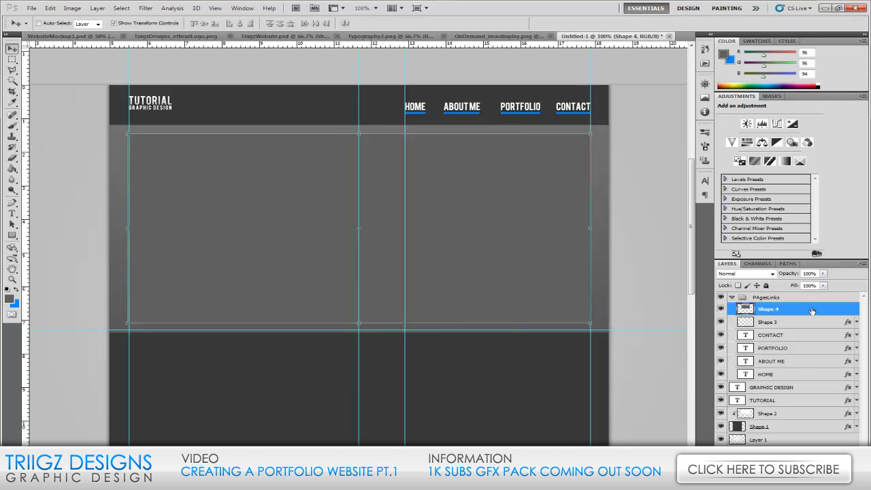
Add a 2 px white outside stroke with Overlay blend mode to the grey banner rectangle.
{"action": "double_click", "coordinate": [812, 311]}
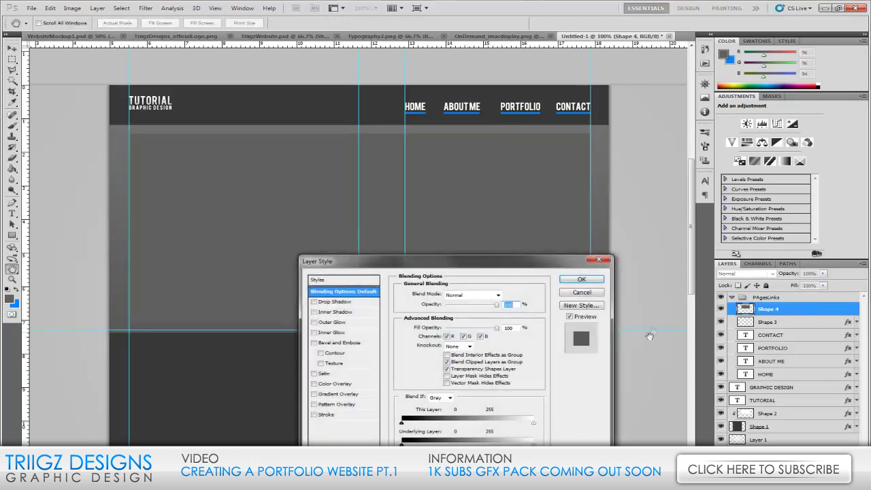
{"action": "left_click", "coordinate": [318, 415]}
{"action": "type", "text": "1"}
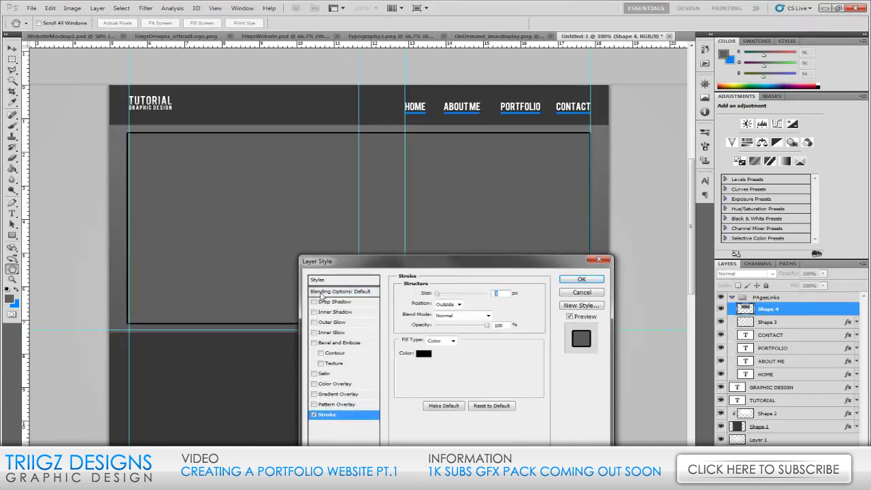
{"action": "type", "text": "2"}
{"action": "left_click", "coordinate": [424, 353]}
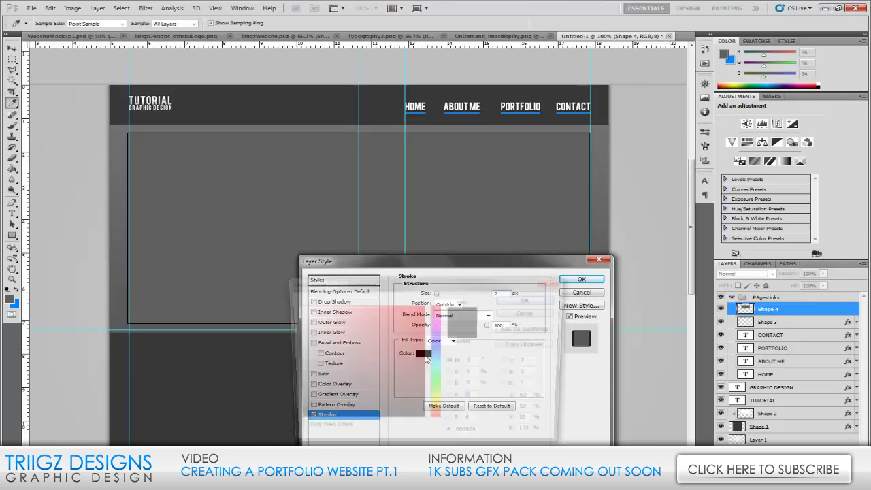
{"action": "left_click_drag", "start_coordinate": [324, 419], "coordinate": [293, 307]}
{"action": "left_click", "coordinate": [530, 300]}
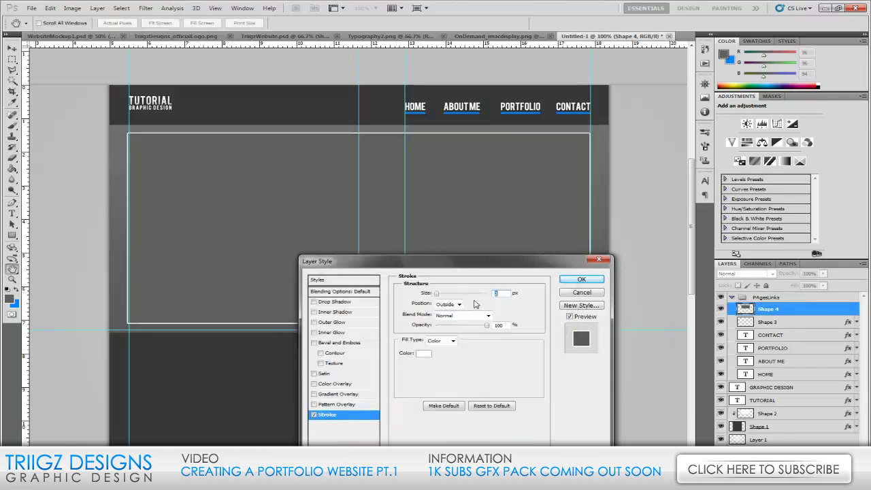
{"action": "left_click", "coordinate": [453, 315]}
{"action": "left_click", "coordinate": [447, 188]}
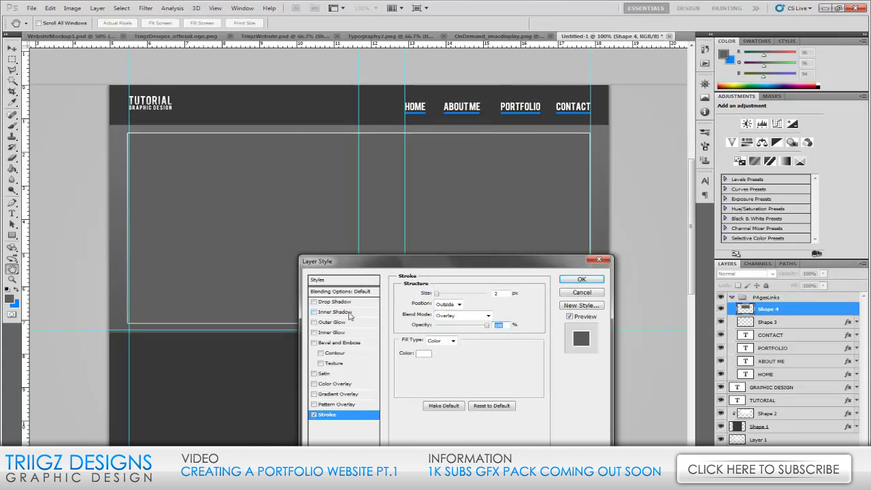
{"action": "key", "text": "Return"}
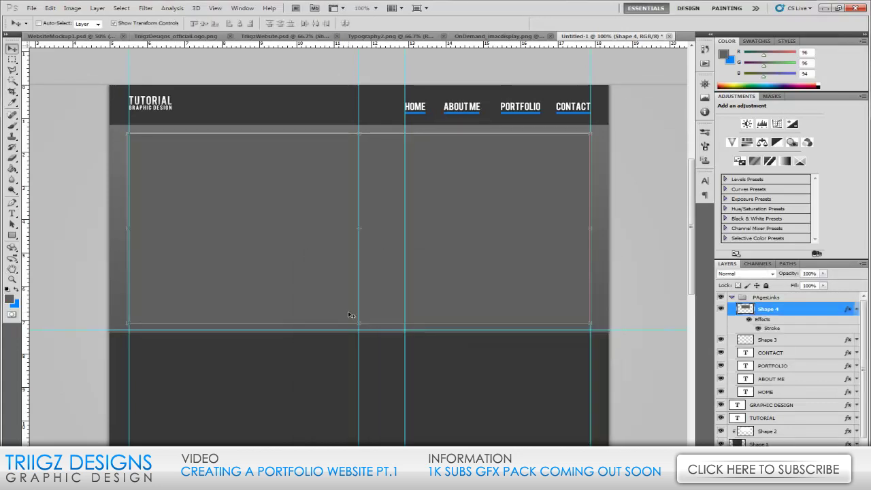
Enable an outer glow on the banner rectangle, coloured black (000000) with Normal blend mode.
{"action": "double_click", "coordinate": [775, 311]}
{"action": "left_click", "coordinate": [315, 322]}
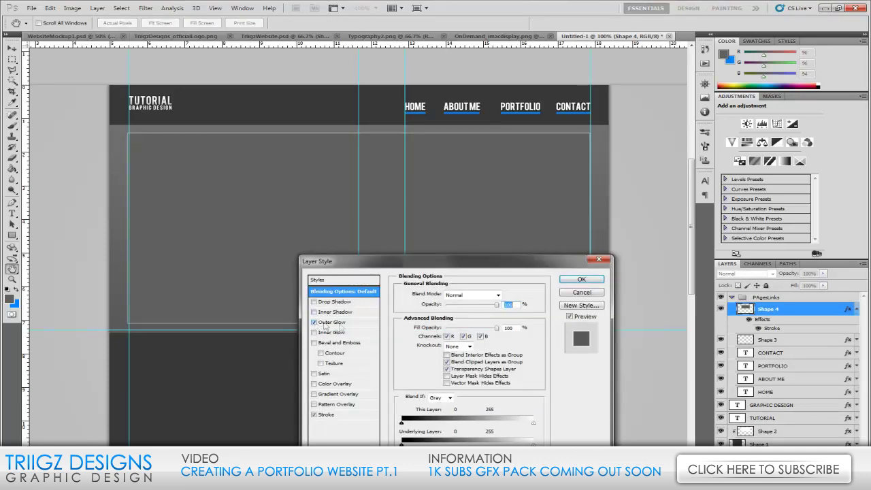
{"action": "left_click", "coordinate": [327, 322]}
{"action": "left_click", "coordinate": [423, 330]}
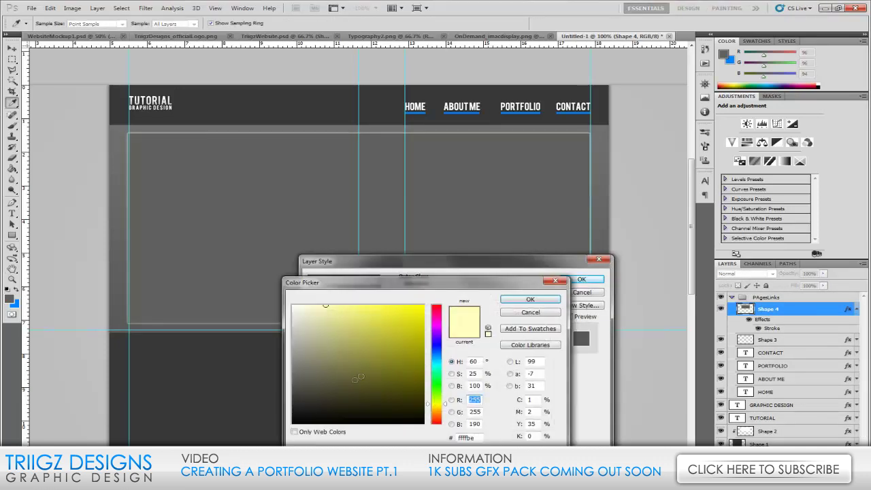
{"action": "left_click", "coordinate": [294, 423]}
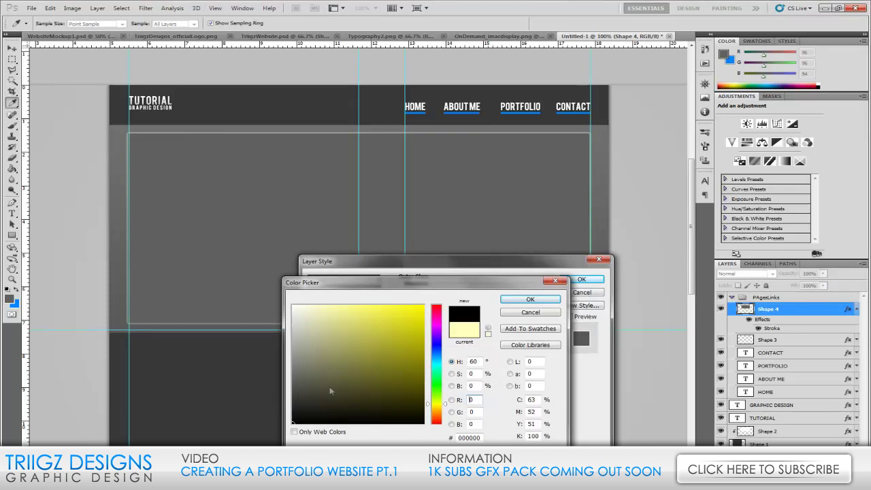
{"action": "left_click", "coordinate": [531, 299]}
{"action": "left_click", "coordinate": [489, 294]}
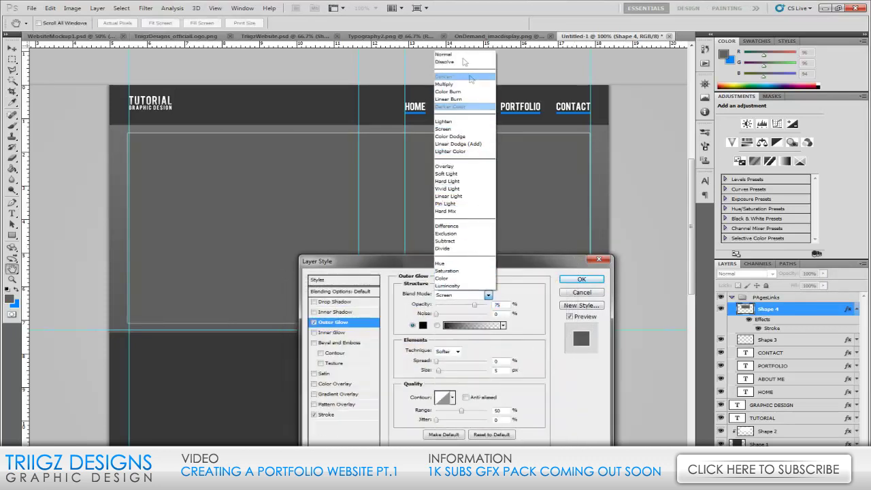
{"action": "left_click", "coordinate": [446, 54]}
Set the banner rectangle's outer glow to size 10 px and 30% opacity, and apply the layer style.
{"action": "left_click_drag", "start_coordinate": [505, 370], "coordinate": [422, 370]}
{"action": "type", "text": "10"}
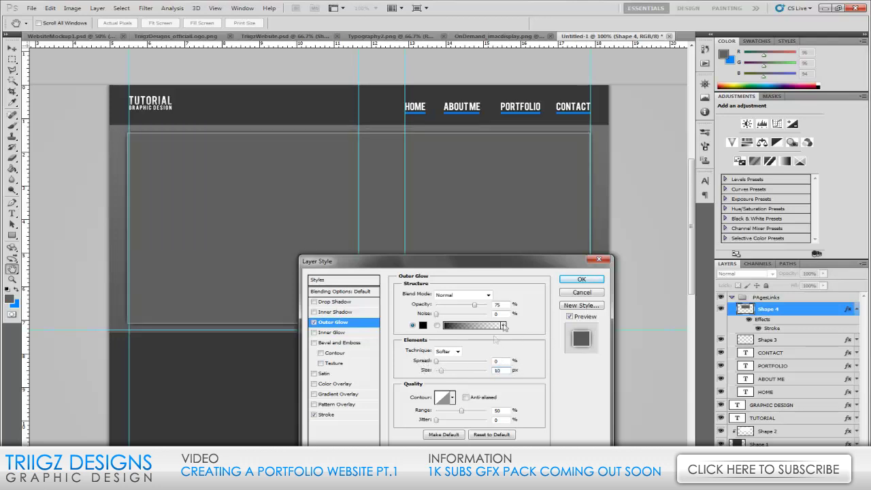
{"action": "double_click", "coordinate": [500, 305]}
{"action": "type", "text": "30"}
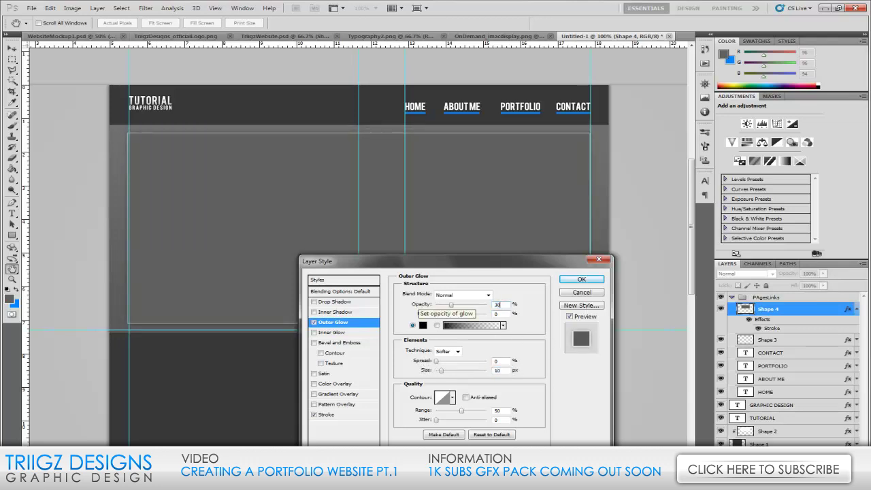
{"action": "left_click", "coordinate": [583, 280]}
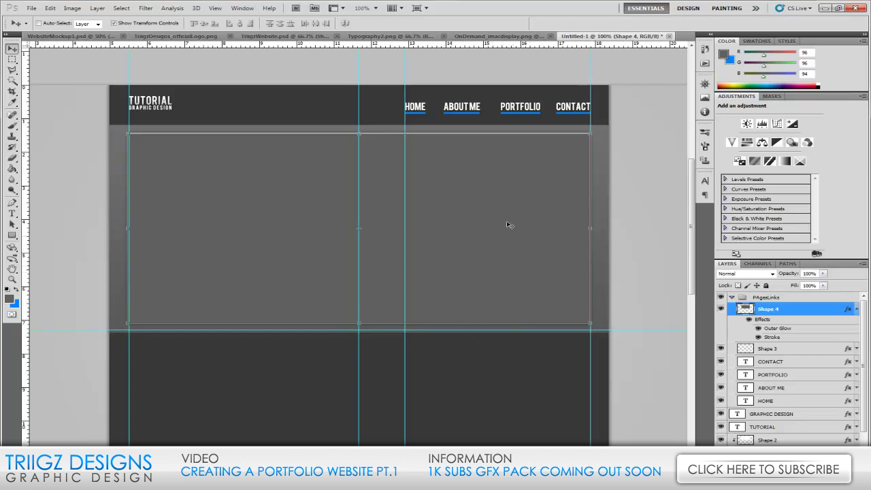
Set the foreground colour to white (ffffff).
{"action": "scroll", "coordinate": [508, 225], "scroll_direction": "down", "scroll_amount": 2}
{"action": "scroll", "coordinate": [443, 327], "scroll_direction": "down", "scroll_amount": 4}
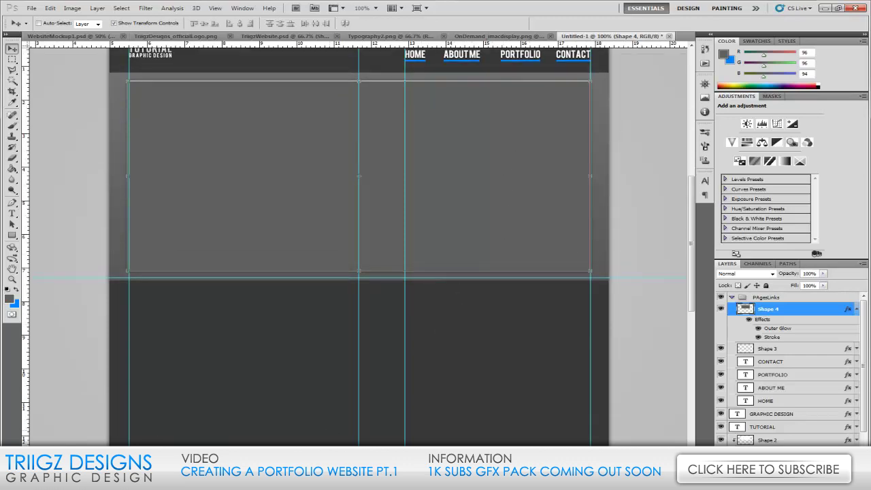
{"action": "scroll", "coordinate": [413, 228], "scroll_direction": "up", "scroll_amount": 4}
{"action": "scroll", "coordinate": [413, 227], "scroll_direction": "down", "scroll_amount": 4}
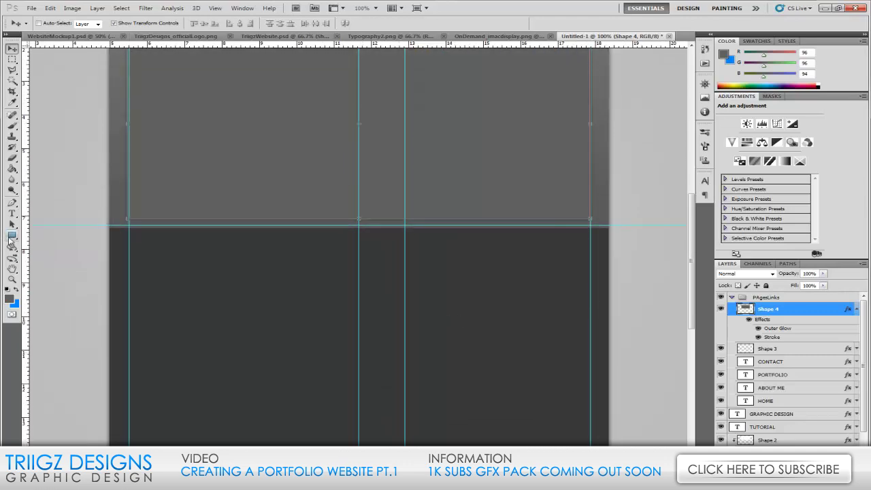
{"action": "left_click", "coordinate": [10, 299]}
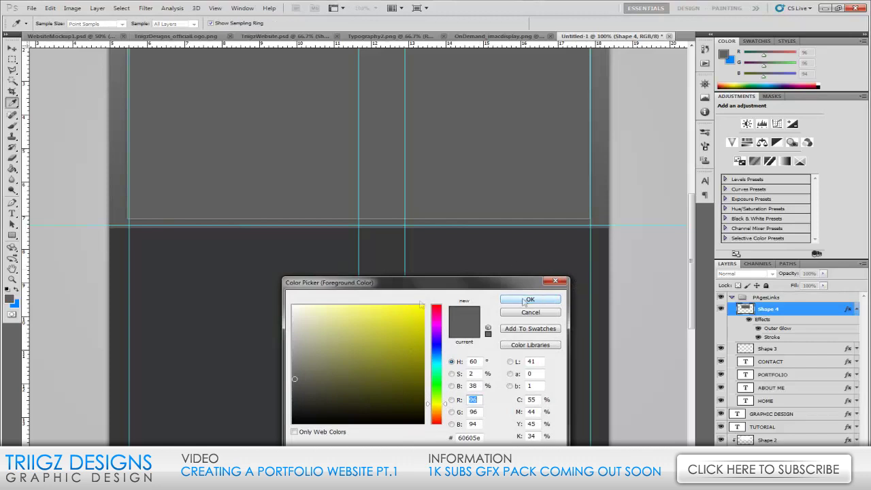
{"action": "left_click", "coordinate": [294, 305]}
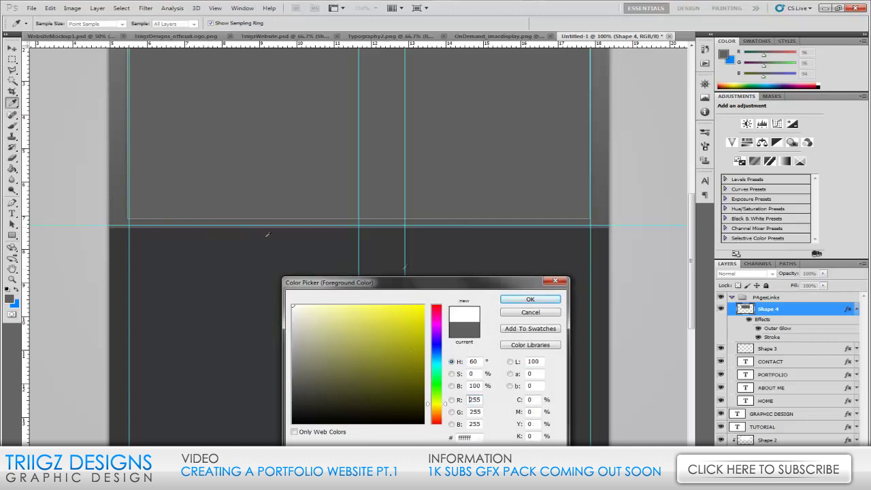
{"action": "left_click", "coordinate": [531, 299]}
Draw a white rectangle on a new layer directly below the banner, extending slightly past both sides of the content panel.
{"action": "key", "text": "ctrl+shift+alt+n"}
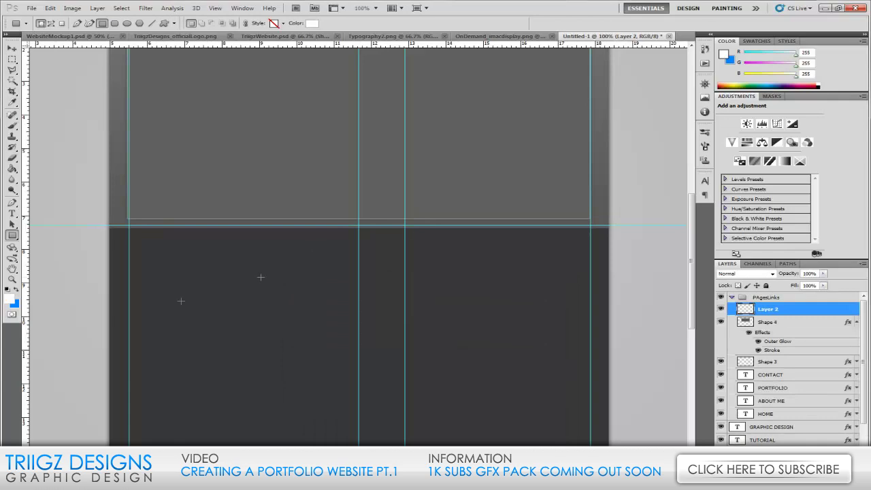
{"action": "scroll", "coordinate": [146, 293], "scroll_direction": "up", "scroll_amount": 3}
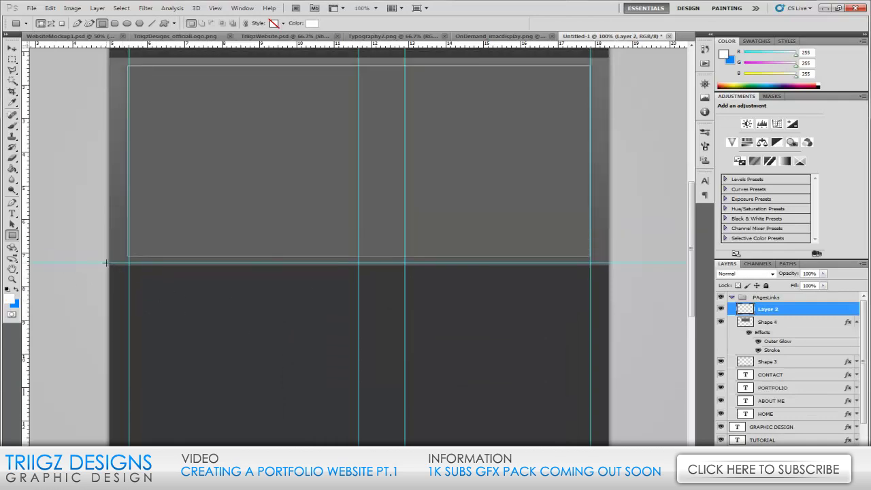
{"action": "scroll", "coordinate": [262, 297], "scroll_direction": "down", "scroll_amount": 4}
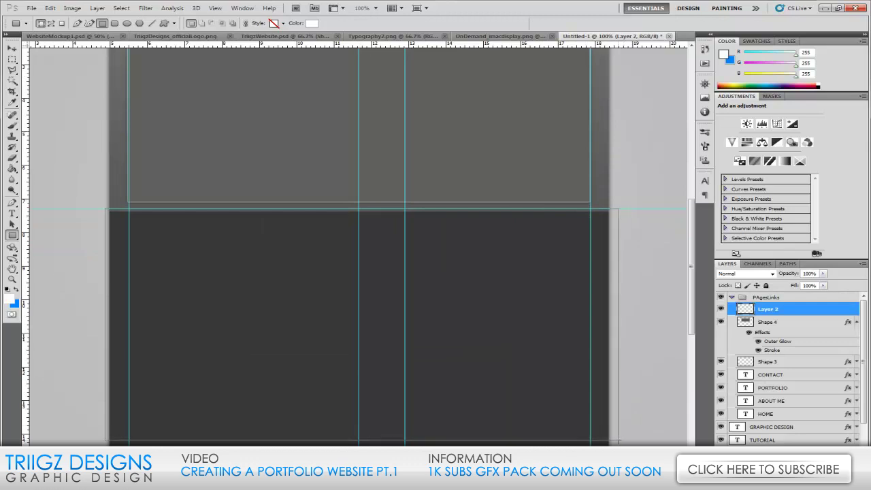
{"action": "left_click_drag", "start_coordinate": [618, 446], "coordinate": [626, 308]}
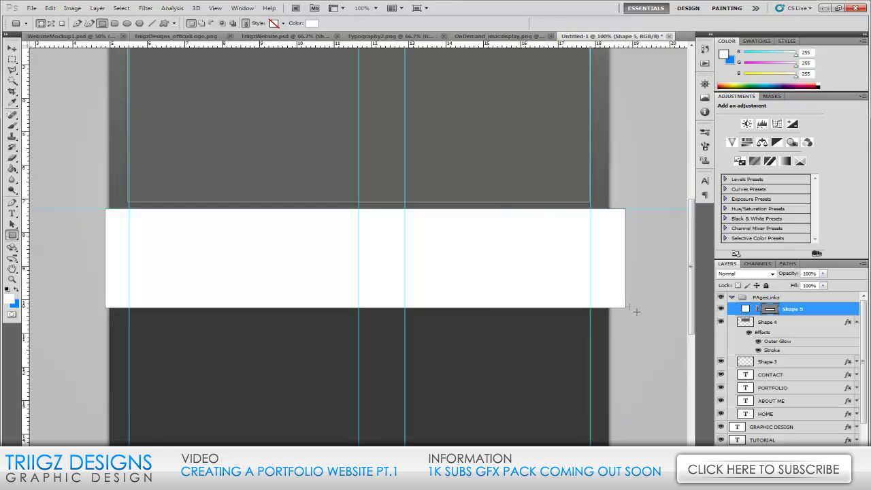
Rasterize the white strip's layer and move it between Shape 2 and Shape 1 so it is clipped to the content panel.
{"action": "right_click", "coordinate": [841, 310]}
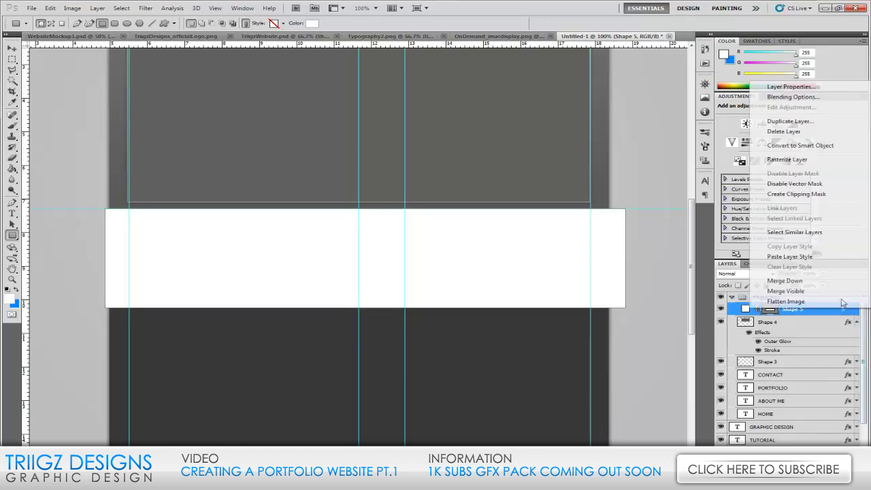
{"action": "left_click", "coordinate": [799, 161]}
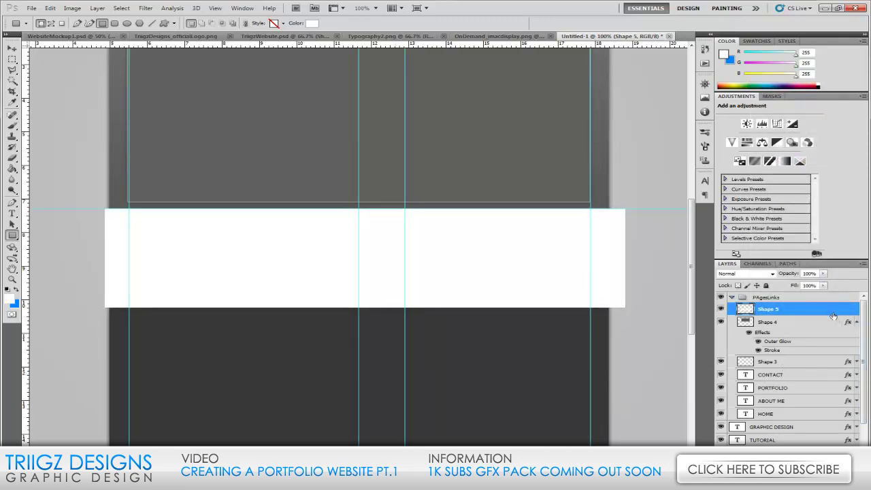
{"action": "left_click_drag", "start_coordinate": [823, 311], "coordinate": [797, 427]}
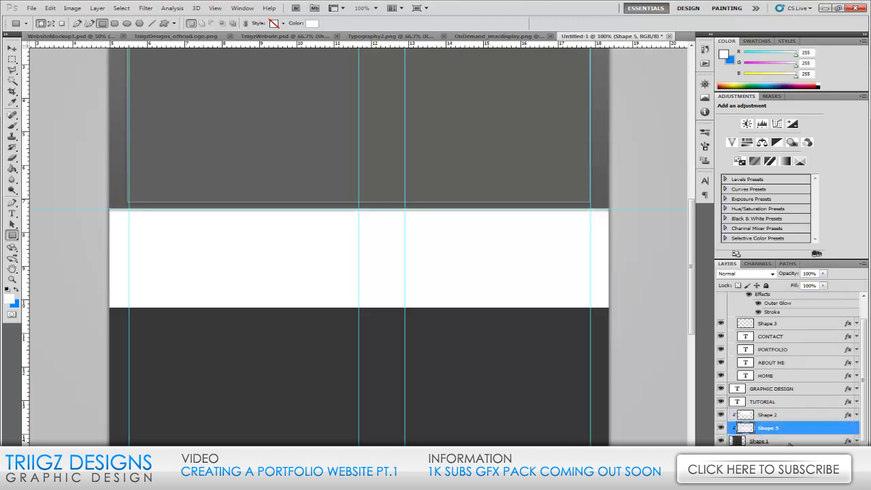
Reposition the blue rectangle inside the dark strip below the banner, slightly right of the outer left guide.
{"action": "scroll", "coordinate": [181, 188], "scroll_direction": "up", "scroll_amount": 3}
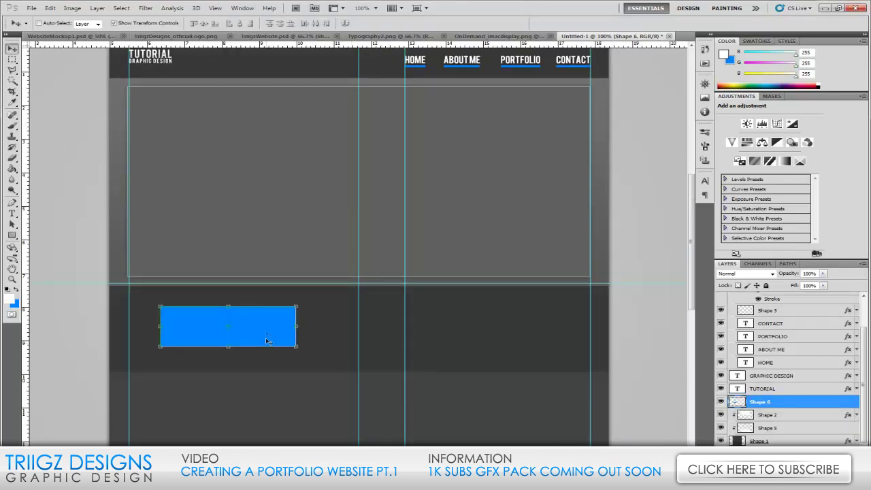
{"action": "left_click_drag", "start_coordinate": [266, 341], "coordinate": [256, 332]}
{"action": "scroll", "coordinate": [288, 397], "scroll_direction": "down", "scroll_amount": 3}
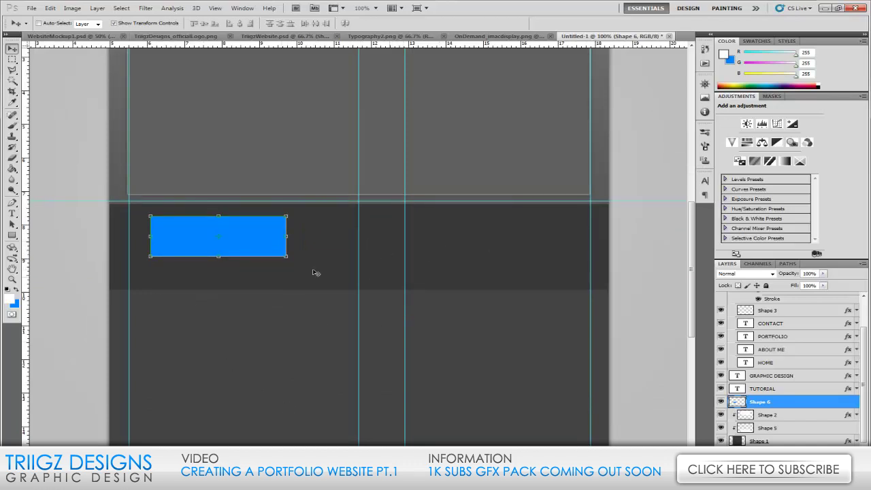
{"action": "scroll", "coordinate": [292, 253], "scroll_direction": "up", "scroll_amount": 4}
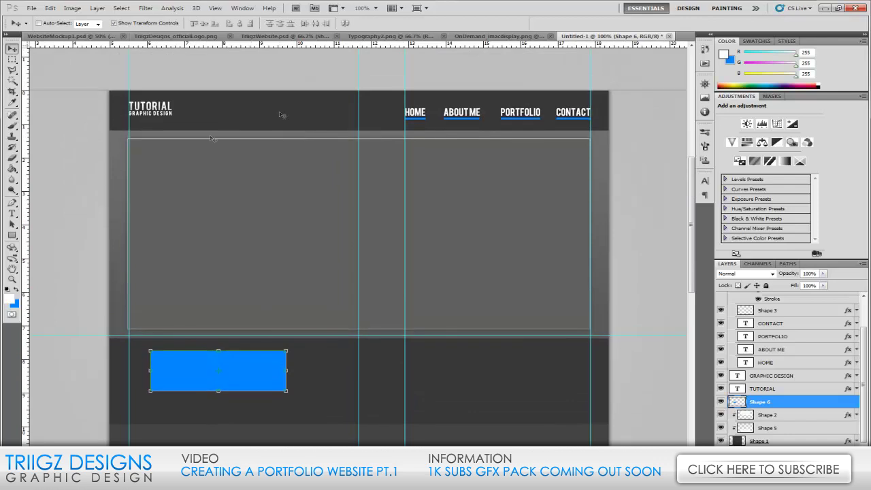
{"action": "scroll", "coordinate": [341, 370], "scroll_direction": "down", "scroll_amount": 1}
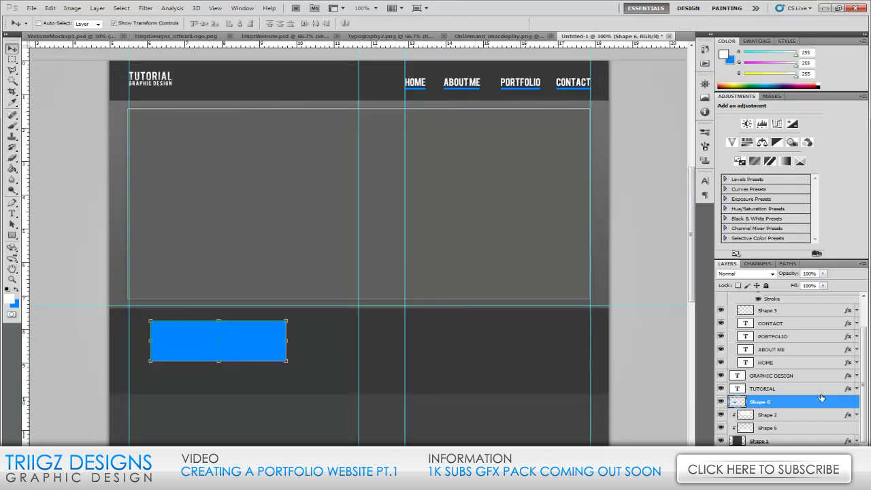
{"action": "mouse_move", "coordinate": [257, 357]}
{"action": "left_mouse_down"}
{"action": "mouse_move", "coordinate": [233, 359]}
{"action": "mouse_move", "coordinate": [266, 350]}
{"action": "mouse_move", "coordinate": [258, 353]}
{"action": "left_mouse_up"}
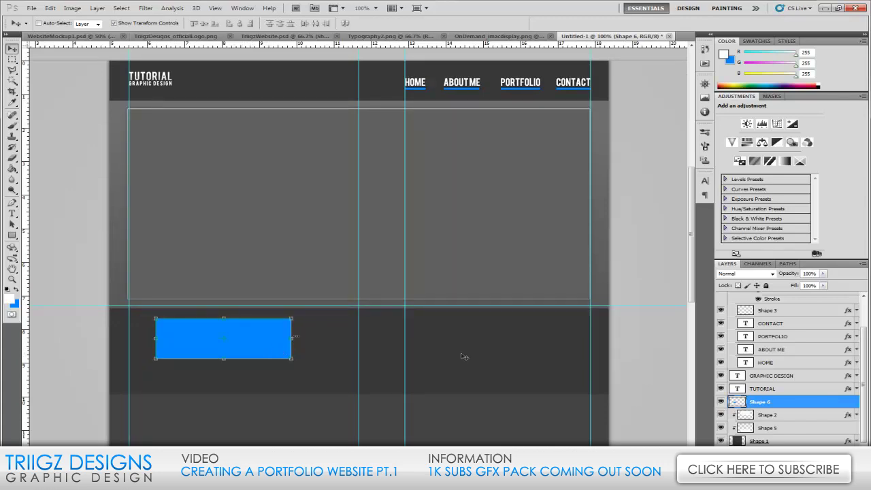
Add a Gradient Overlay to the blue rectangle's layer with Multiply blend mode and 30% opacity.
{"action": "double_click", "coordinate": [803, 403]}
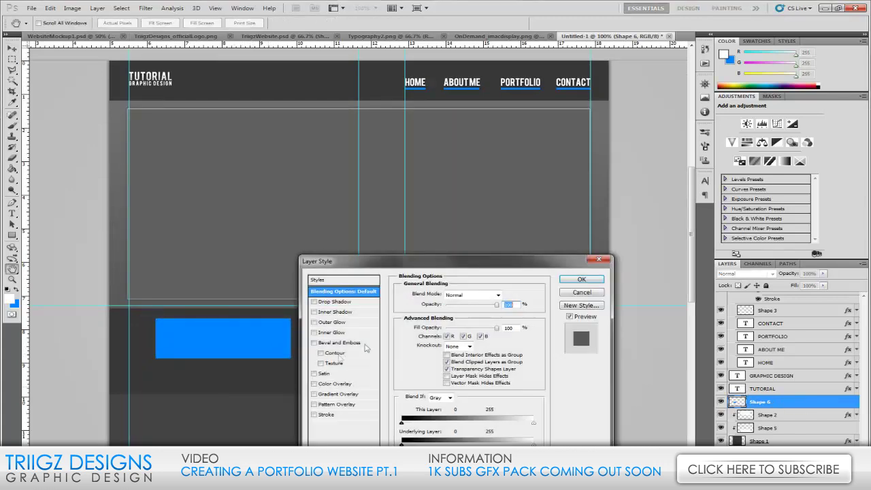
{"action": "left_click", "coordinate": [315, 394]}
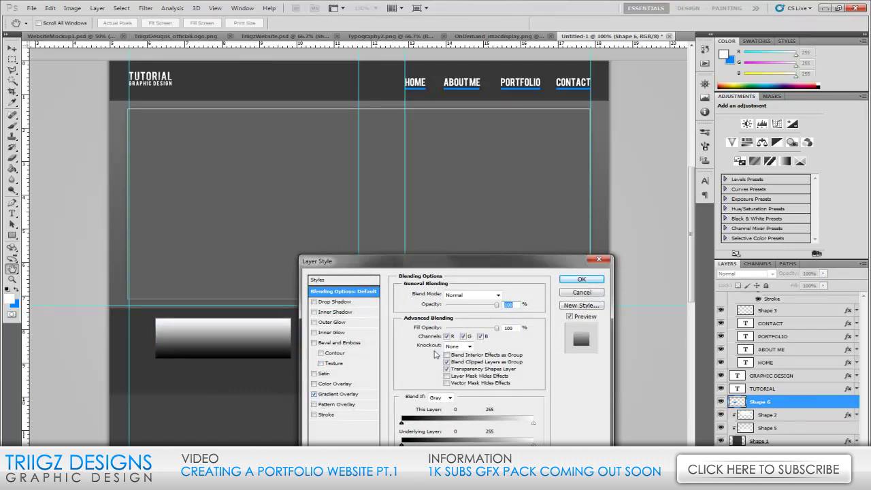
{"action": "left_click", "coordinate": [361, 397]}
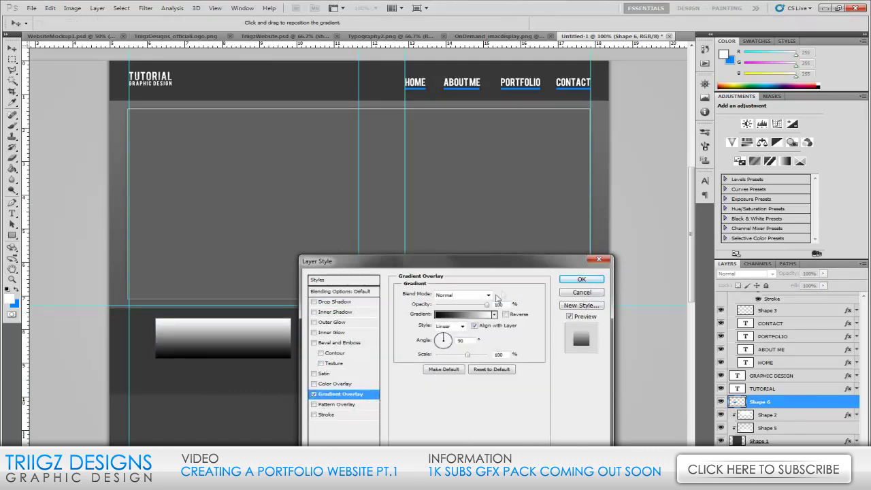
{"action": "left_click", "coordinate": [489, 296]}
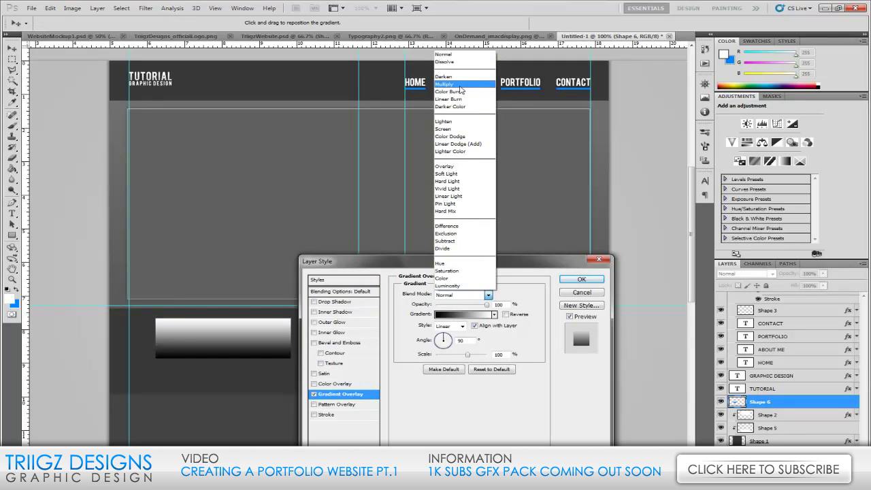
{"action": "left_click", "coordinate": [461, 90]}
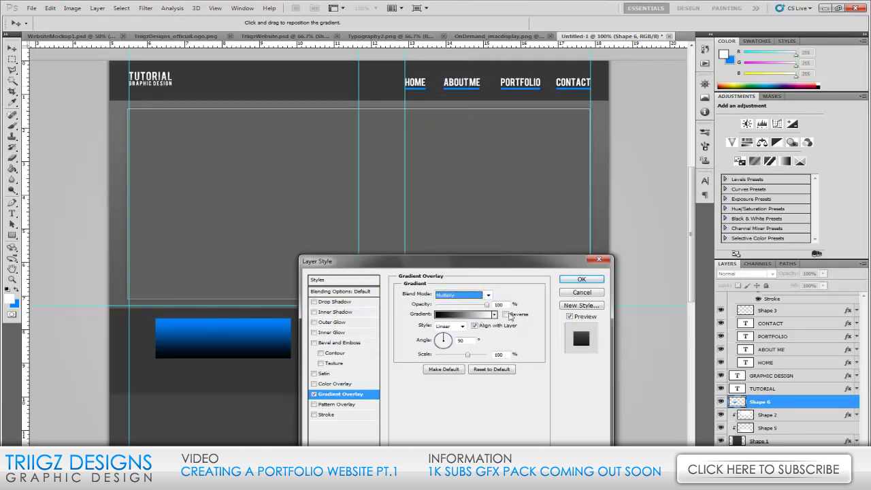
{"action": "key", "text": "Tab"}
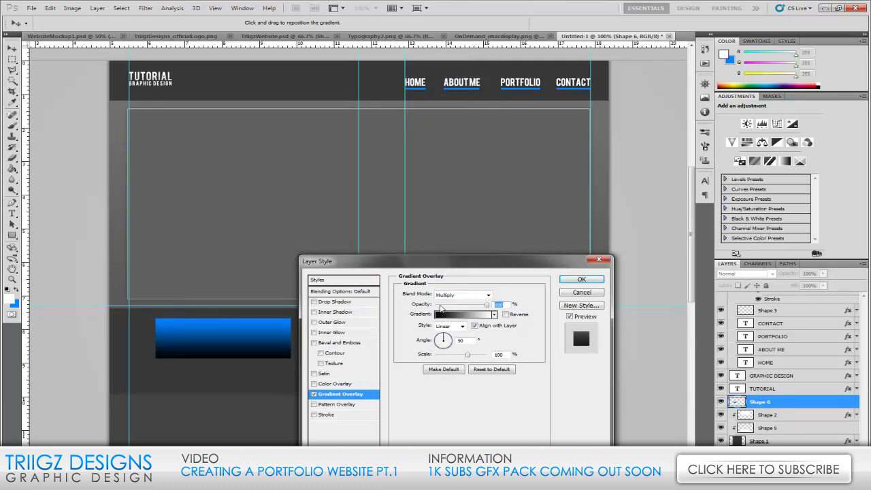
{"action": "type", "text": "30"}
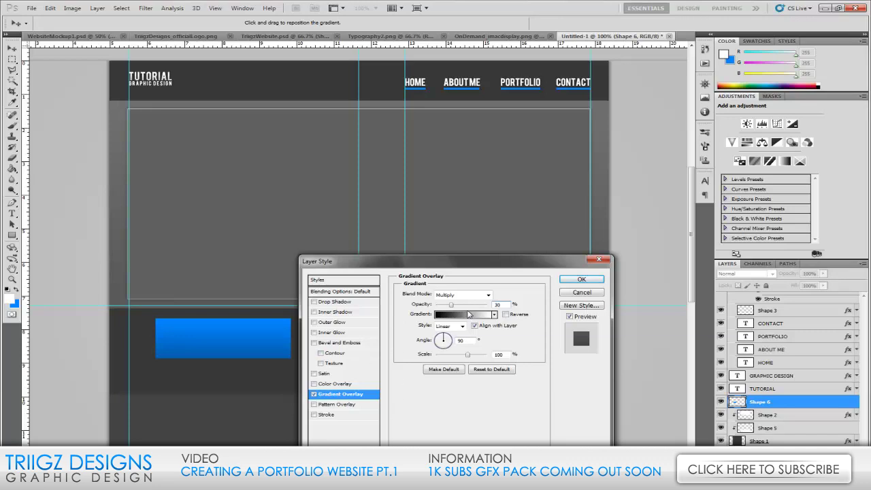
Move the white colour stop of the rectangle's overlay gradient to the 70% location.
{"action": "left_click", "coordinate": [466, 315]}
{"action": "left_click_drag", "start_coordinate": [707, 308], "coordinate": [652, 309]}
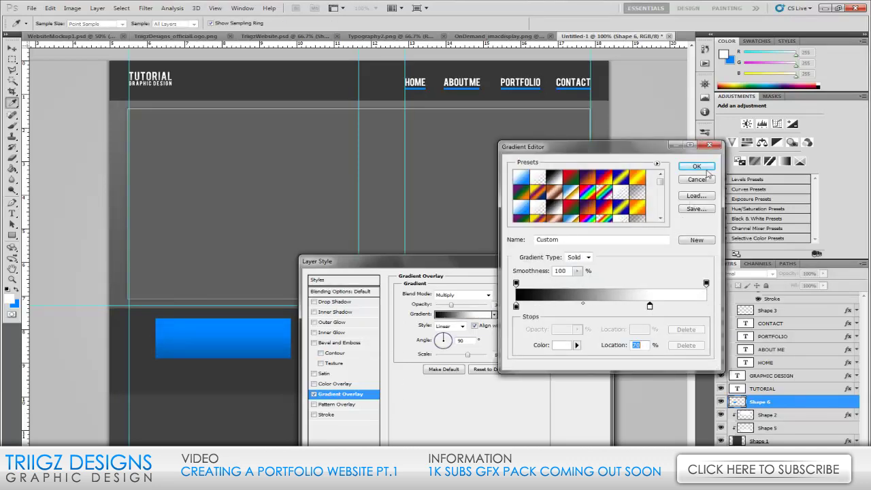
{"action": "left_click", "coordinate": [698, 168]}
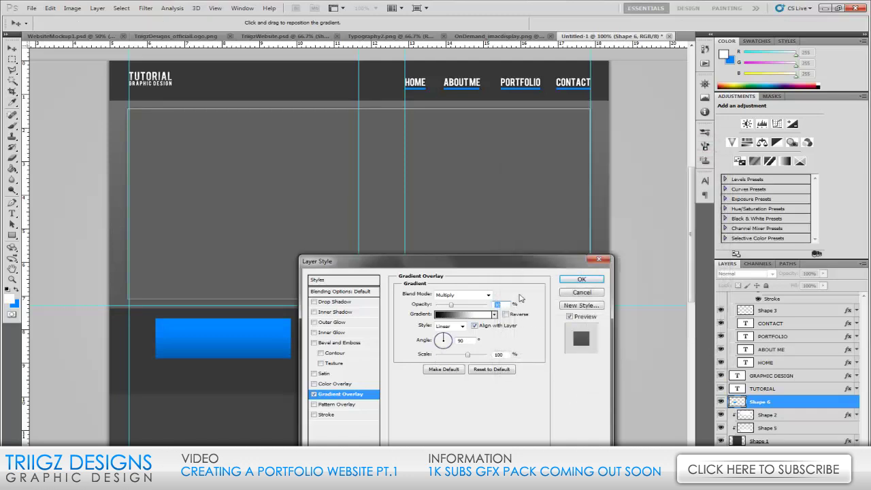
{"action": "left_click", "coordinate": [448, 315]}
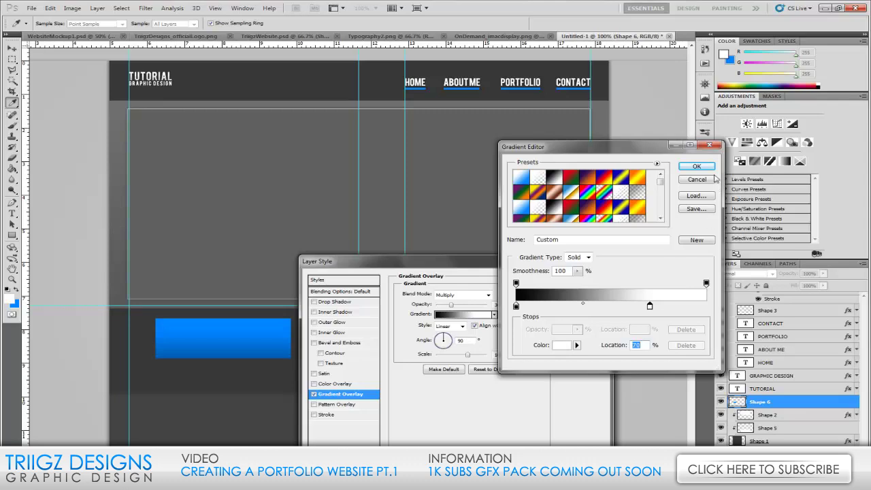
{"action": "left_click", "coordinate": [697, 167]}
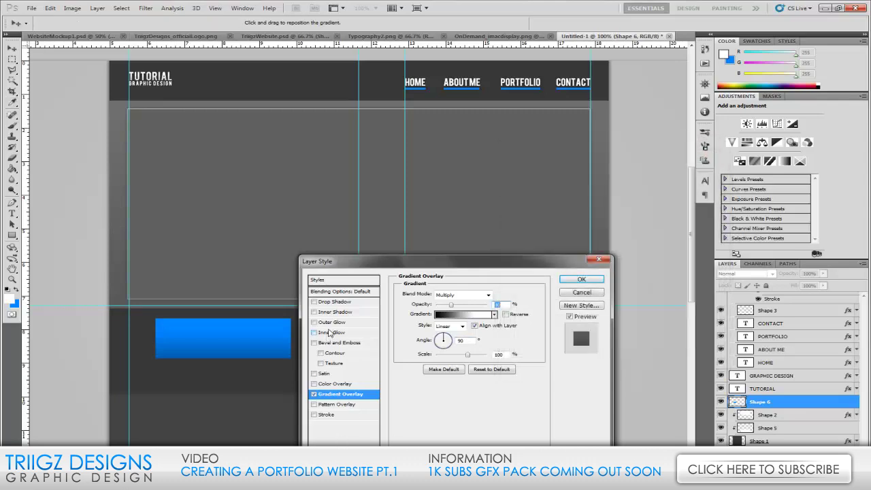
Add an Outer Glow to the blue rectangle in black with the Normal blend mode.
{"action": "left_click", "coordinate": [315, 322]}
{"action": "left_click", "coordinate": [349, 322]}
{"action": "left_click", "coordinate": [421, 326]}
{"action": "left_click", "coordinate": [530, 300]}
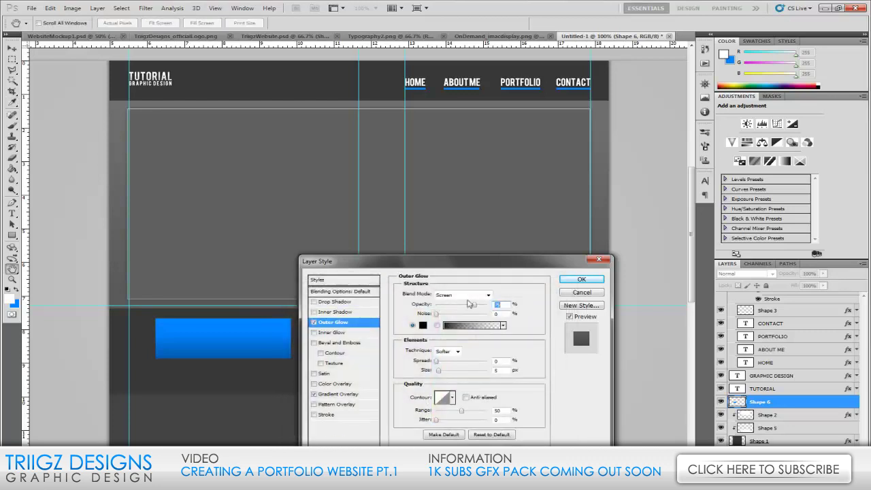
{"action": "left_click", "coordinate": [469, 295]}
{"action": "left_click", "coordinate": [460, 129]}
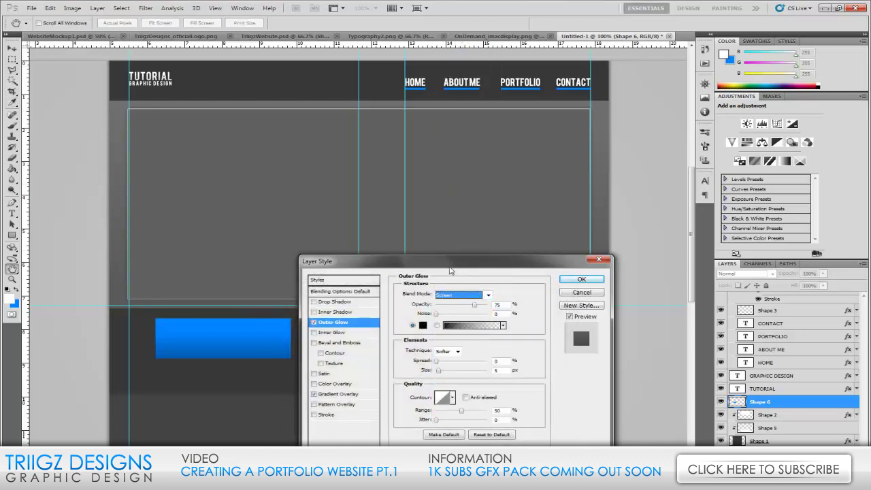
{"action": "left_click", "coordinate": [449, 295]}
{"action": "left_click", "coordinate": [448, 53]}
Set the Outer Glow's size to 10 px and its opacity to 30%, and apply the layer style.
{"action": "double_click", "coordinate": [497, 370]}
{"action": "type", "text": "10"}
{"action": "double_click", "coordinate": [498, 304]}
{"action": "type", "text": "50"}
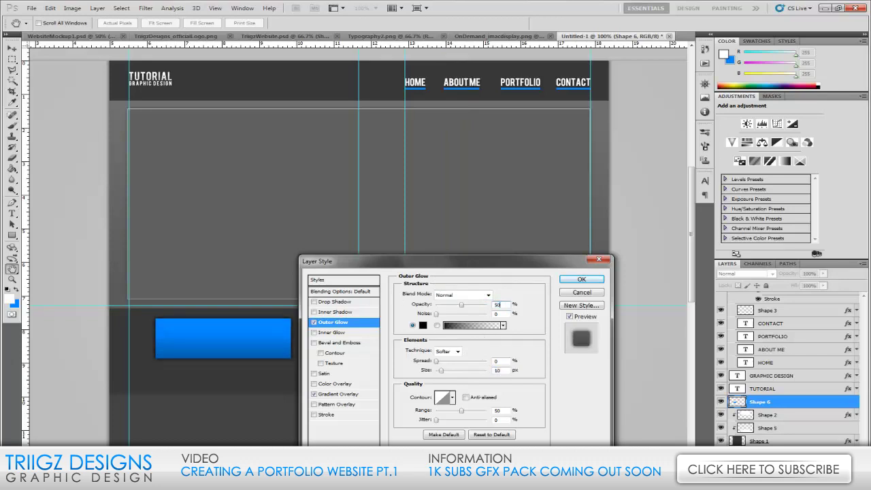
{"action": "double_click", "coordinate": [500, 305]}
{"action": "type", "text": "30"}
{"action": "key", "text": "Return"}
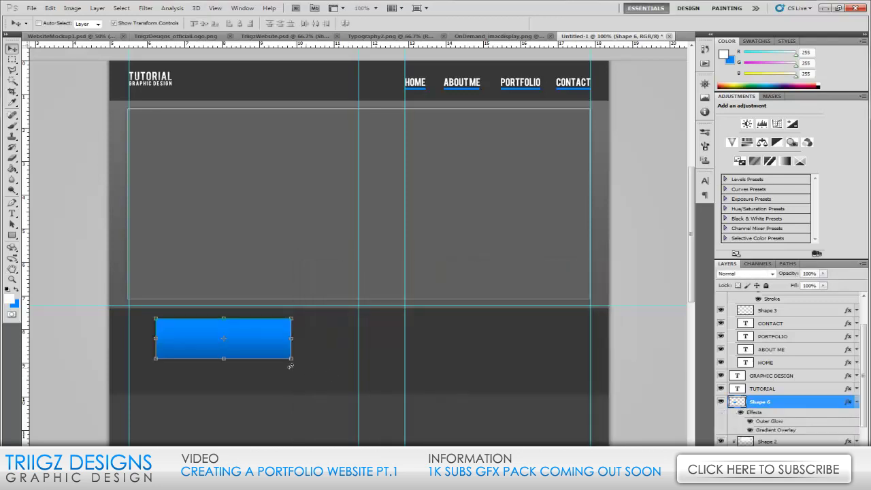
Start a text entry with the Type tool directly below the blue rectangle, near its left edge.
{"action": "left_click", "coordinate": [11, 215]}
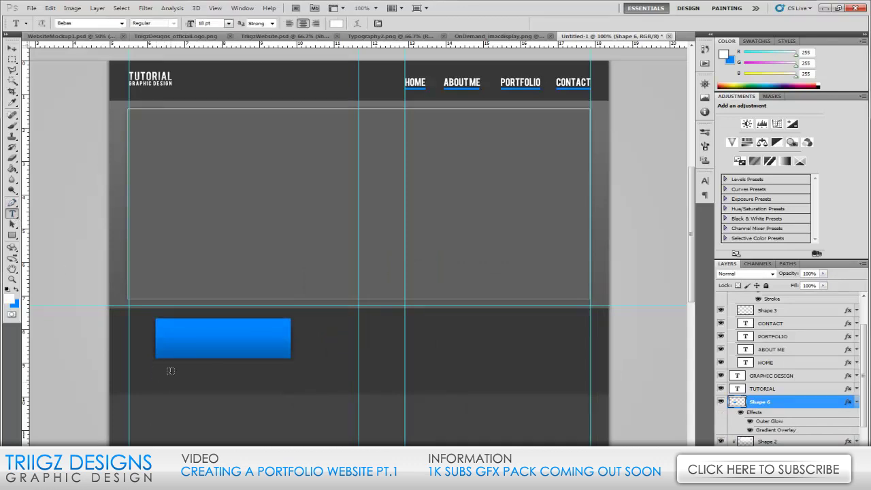
{"action": "scroll", "coordinate": [176, 369], "scroll_direction": "down", "scroll_amount": 2}
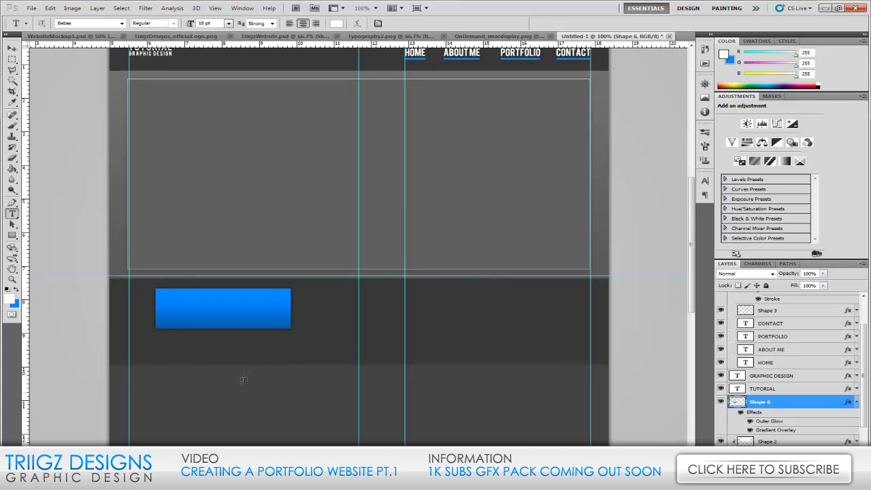
{"action": "left_click", "coordinate": [157, 339]}
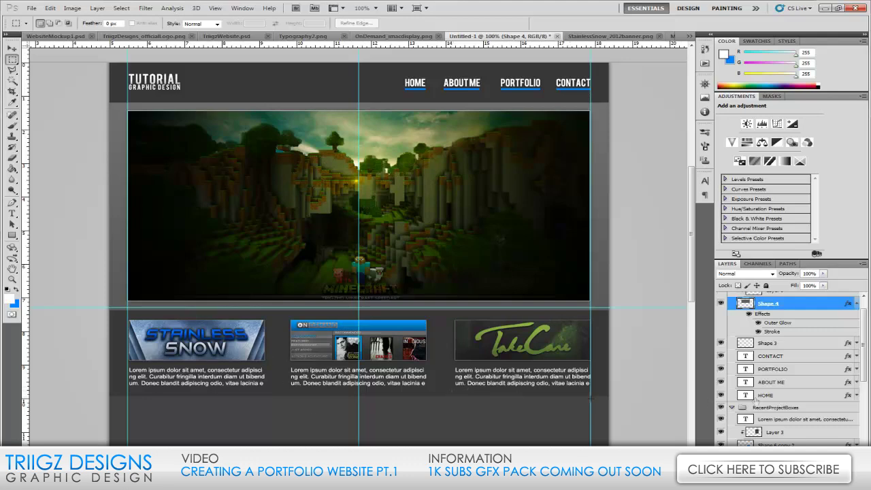
Examine the page layout from the header and banner down to the three project boxes and the empty area beneath them.
{"action": "scroll", "coordinate": [359, 244], "scroll_direction": "down", "scroll_amount": 2}
{"action": "scroll", "coordinate": [359, 243], "scroll_direction": "right", "scroll_amount": 1}
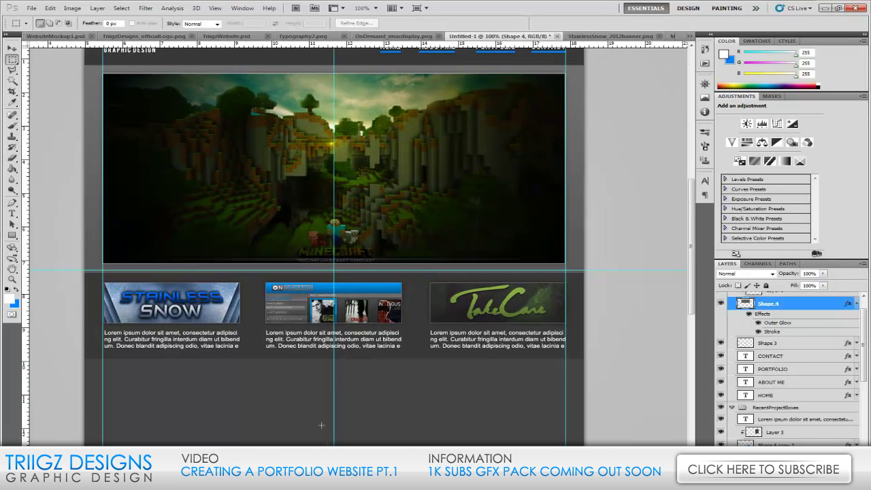
{"action": "scroll", "coordinate": [359, 243], "scroll_direction": "up", "scroll_amount": 5}
{"action": "scroll", "coordinate": [373, 417], "scroll_direction": "down", "scroll_amount": 2}
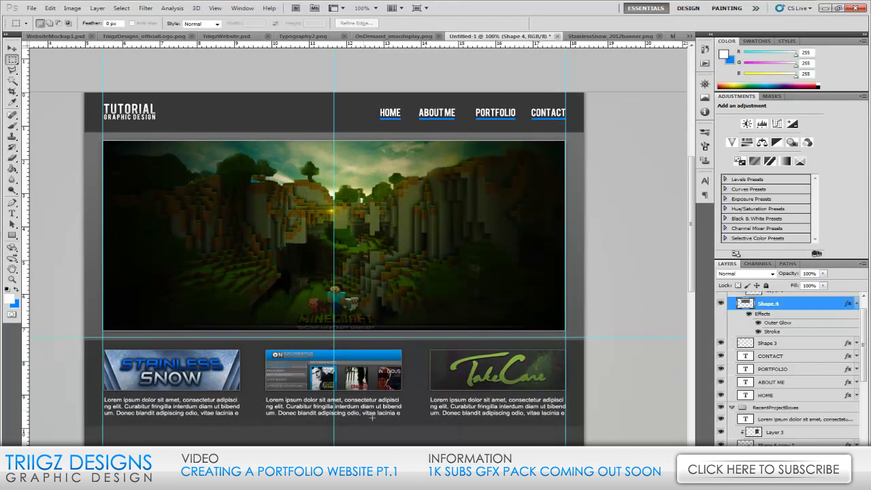
{"action": "scroll", "coordinate": [338, 341], "scroll_direction": "left", "scroll_amount": 2}
{"action": "scroll", "coordinate": [338, 341], "scroll_direction": "down", "scroll_amount": 2}
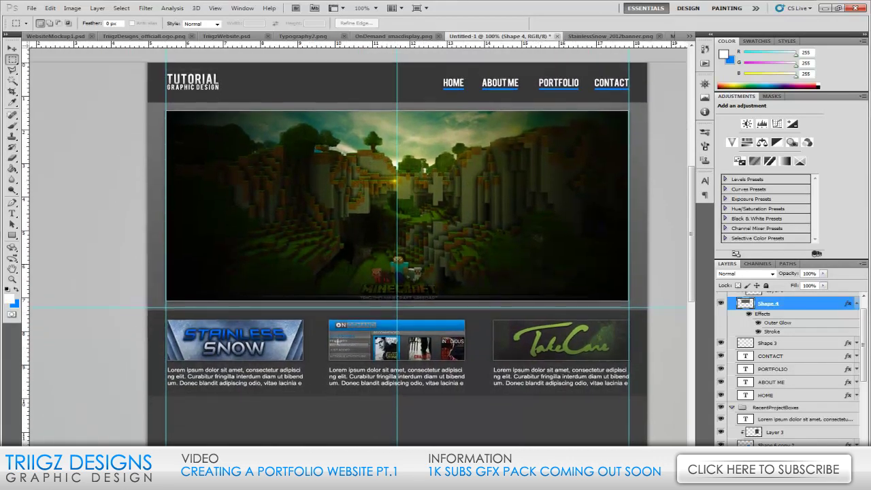
{"action": "scroll", "coordinate": [288, 354], "scroll_direction": "down", "scroll_amount": 7}
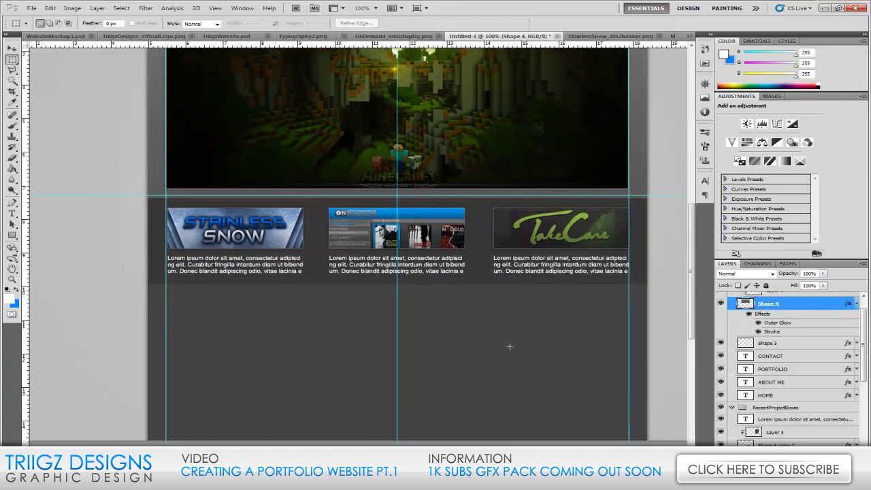
{"action": "scroll", "coordinate": [509, 346], "scroll_direction": "up", "scroll_amount": 9}
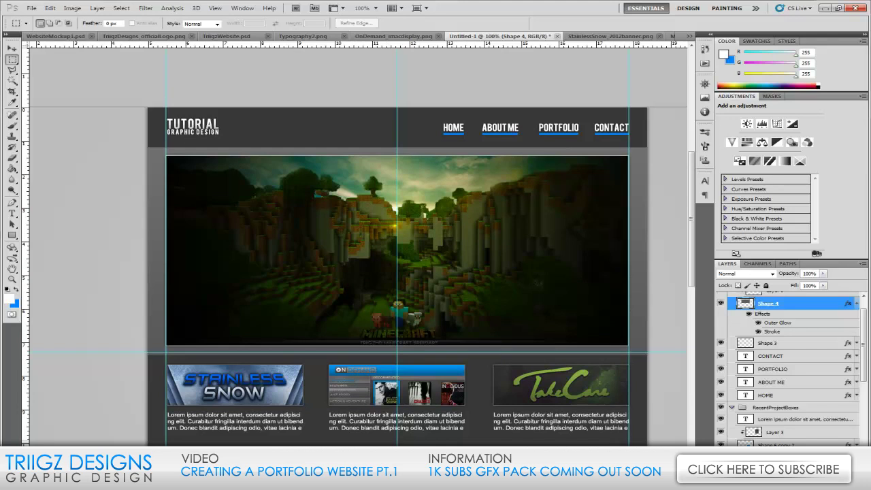
{"action": "scroll", "coordinate": [358, 244], "scroll_direction": "right", "scroll_amount": 2}
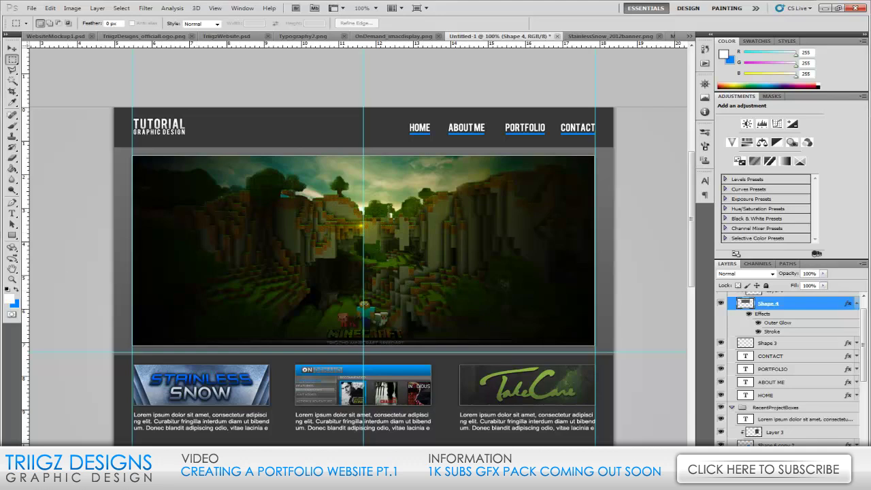
{"action": "scroll", "coordinate": [275, 355], "scroll_direction": "down", "scroll_amount": 2}
{"action": "scroll", "coordinate": [329, 417], "scroll_direction": "down", "scroll_amount": 2}
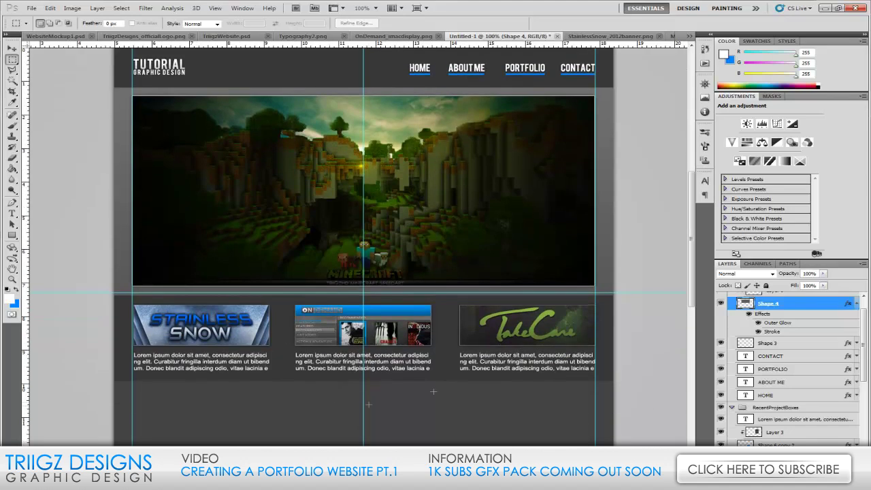
{"action": "scroll", "coordinate": [96, 301], "scroll_direction": "up", "scroll_amount": 2}
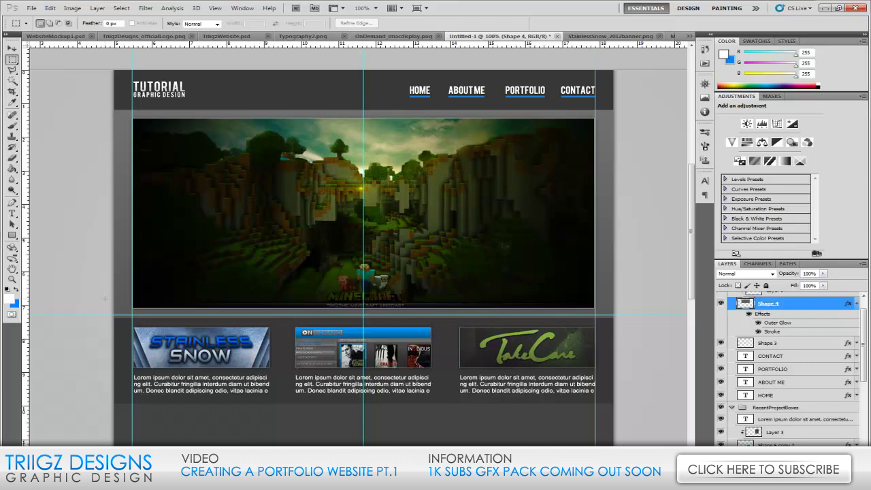
{"action": "scroll", "coordinate": [663, 252], "scroll_direction": "down", "scroll_amount": 3}
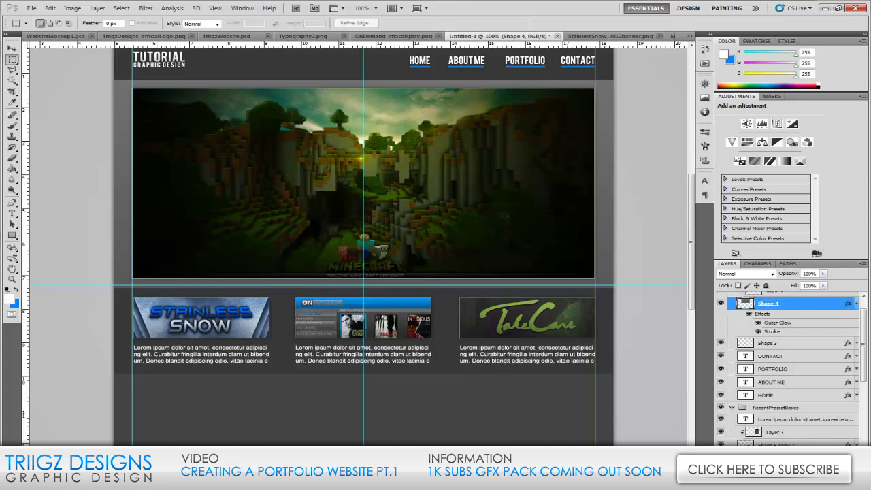
{"action": "scroll", "coordinate": [109, 354], "scroll_direction": "down", "scroll_amount": 1}
{"action": "scroll", "coordinate": [107, 341], "scroll_direction": "up", "scroll_amount": 2}
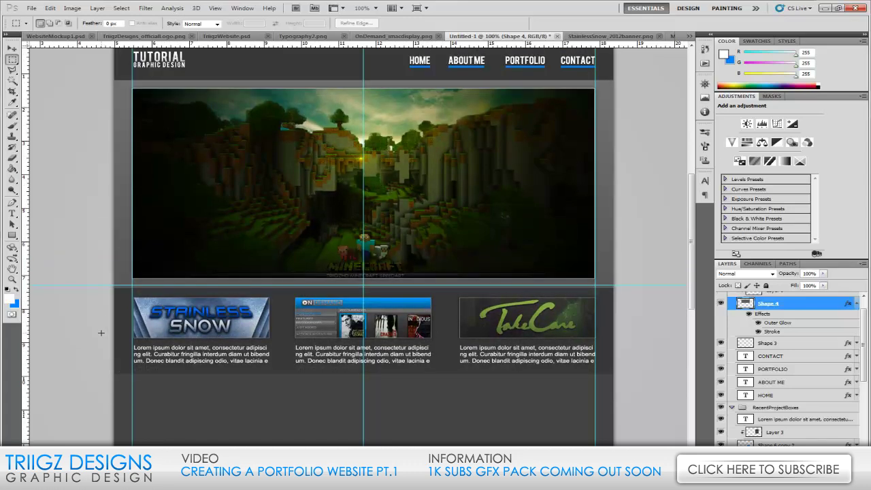